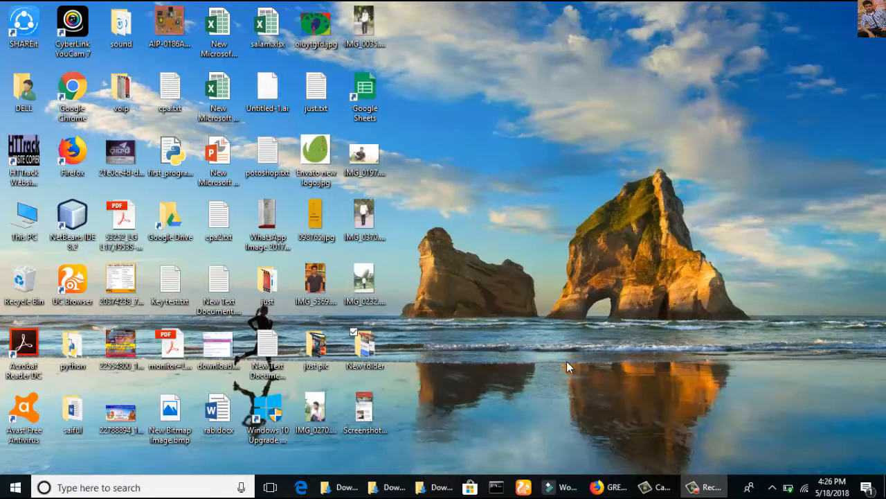
Import ink drop background.mp4 from the Downloads folder into the Filmora media album.
click(609, 483)
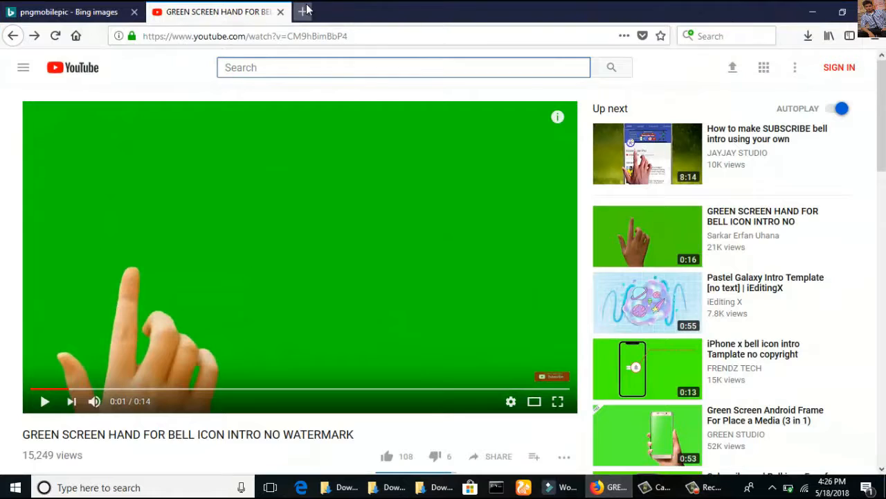
click(434, 487)
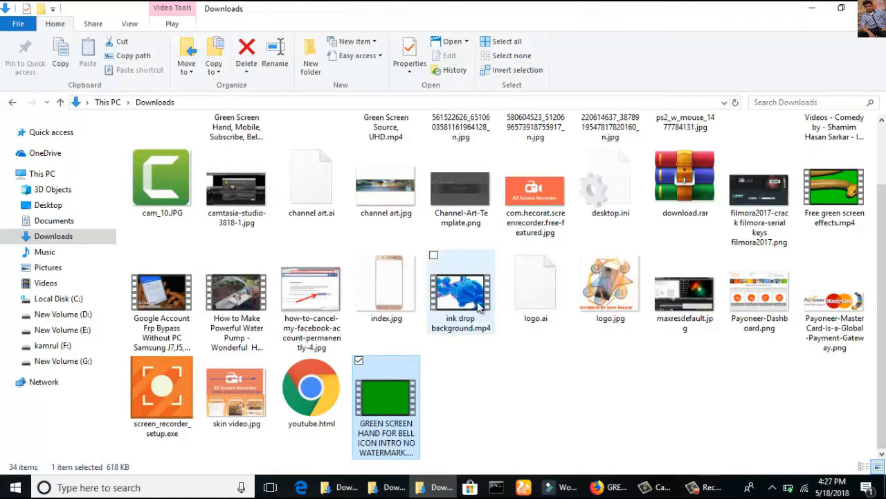
mouse_move(445, 300)
mouse_down()
mouse_move(567, 443)
mouse_move(554, 487)
mouse_move(491, 435)
mouse_move(309, 181)
mouse_up()
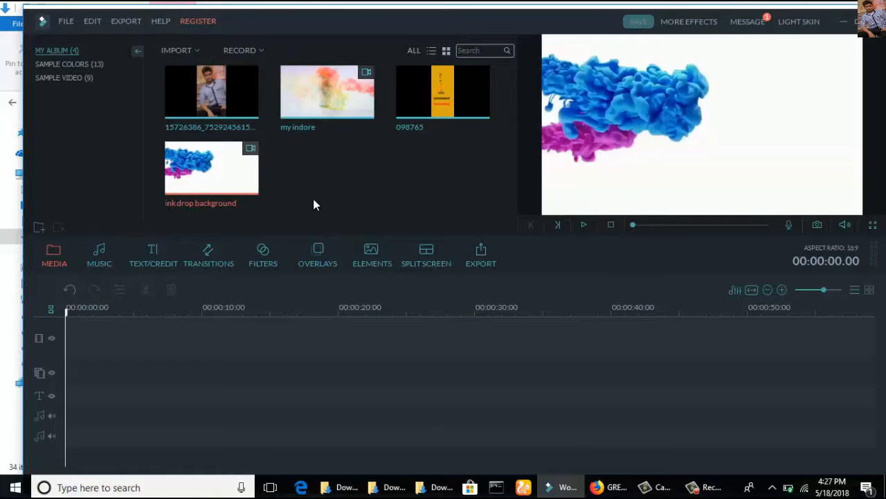
Switch to Firefox and examine the green screen hand video on YouTube and the Bing image results for blank-screen mobile phone pictures.
click(607, 487)
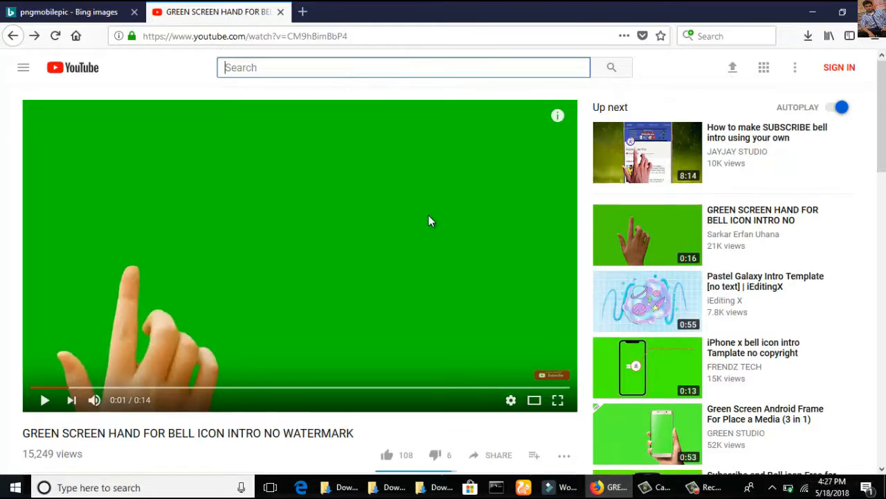
scroll(427, 216, down, 2)
scroll(408, 207, up, 2)
click(69, 12)
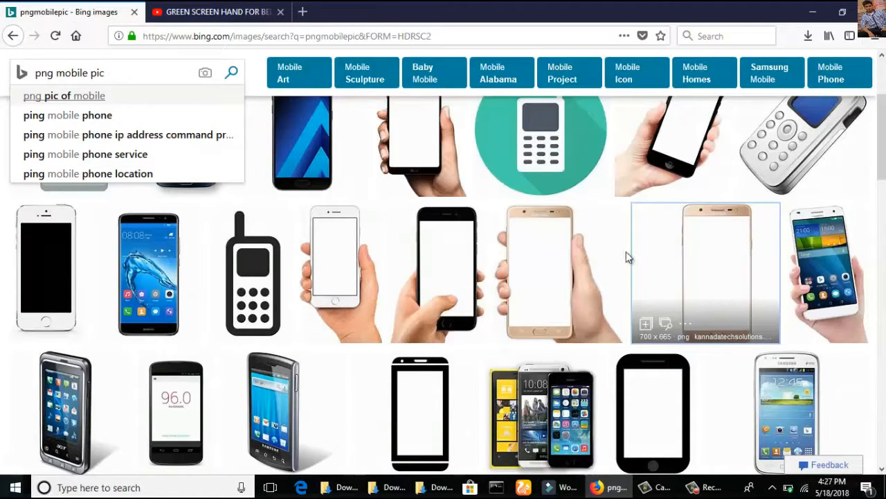
scroll(514, 229, down, 4)
scroll(523, 244, down, 3)
scroll(523, 244, up, 3)
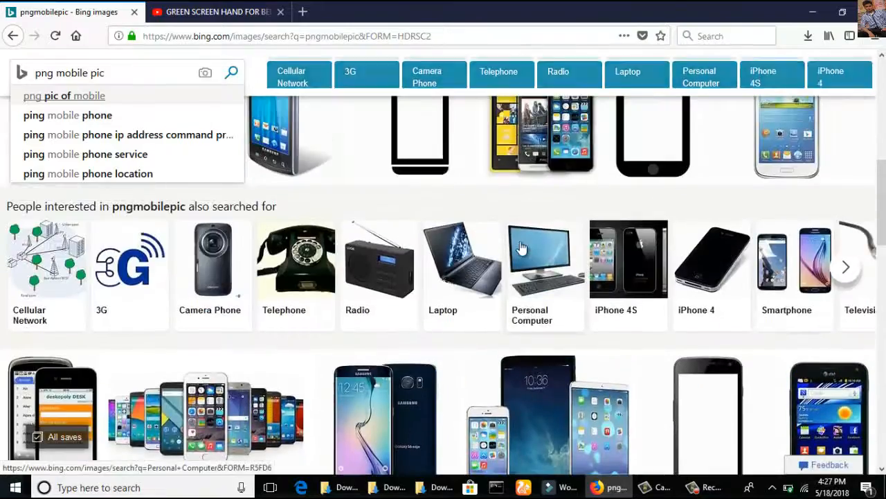
scroll(519, 246, down, 3)
scroll(516, 248, up, 4)
scroll(516, 248, up, 4)
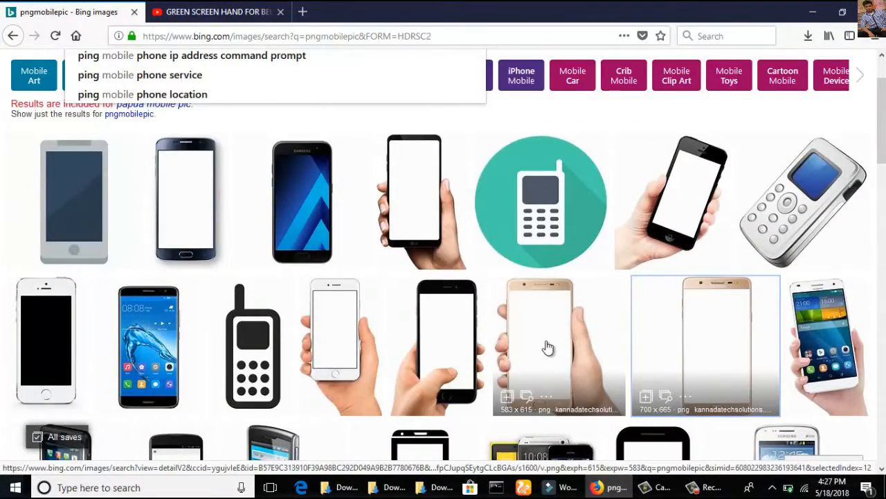
Import the phone frame image index.jpg from the Downloads folder into the Filmora media album.
click(827, 9)
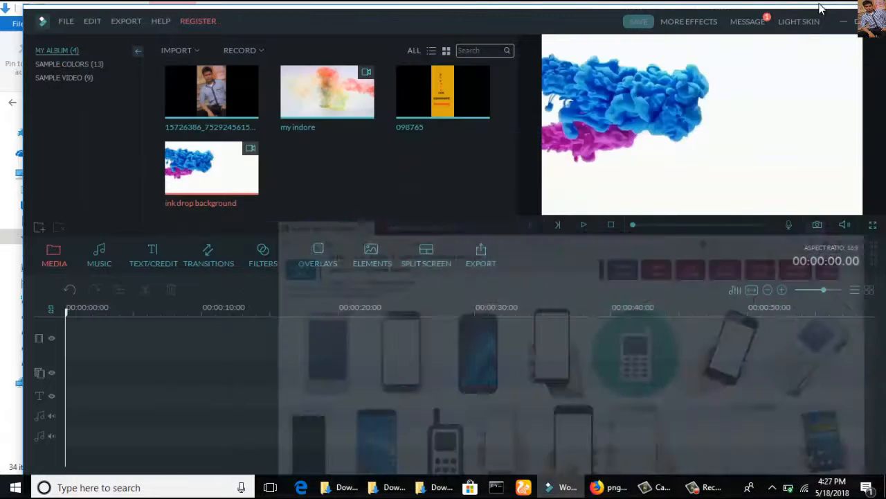
click(438, 488)
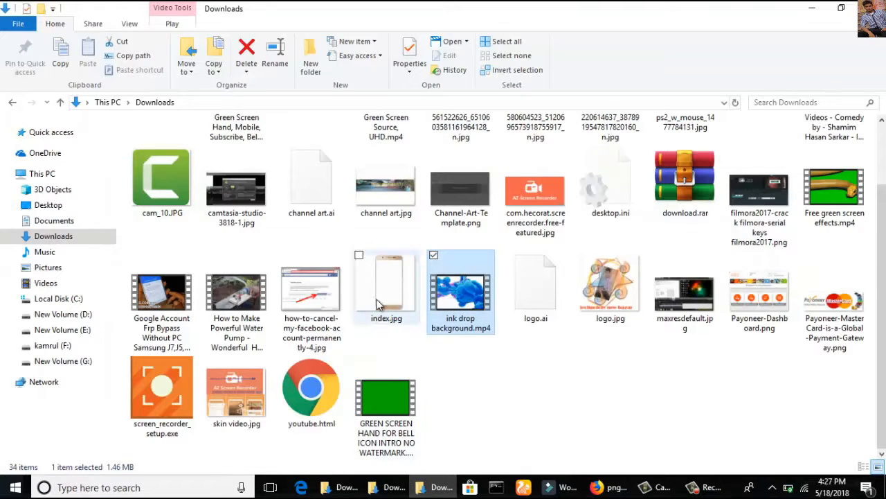
drag(386, 289, 354, 179)
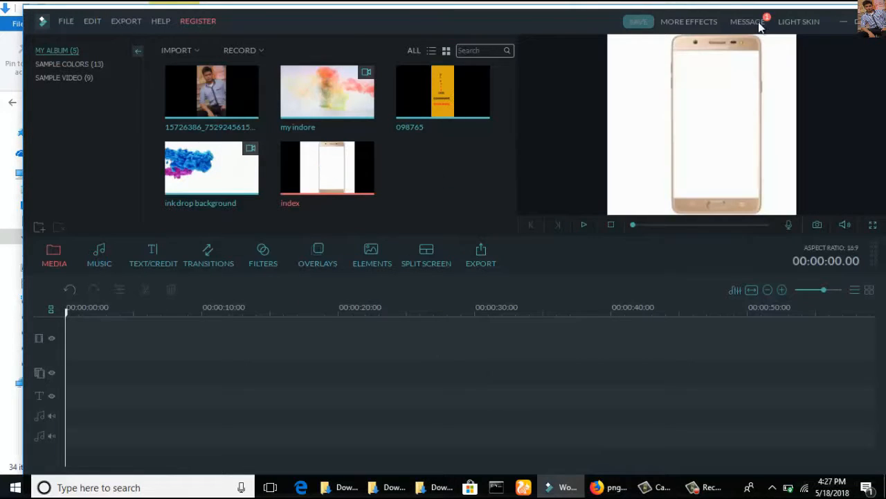
Import the GREEN SCREEN HAND FOR BELL ICON INTRO video from the Downloads folder into the Filmora media album.
click(453, 489)
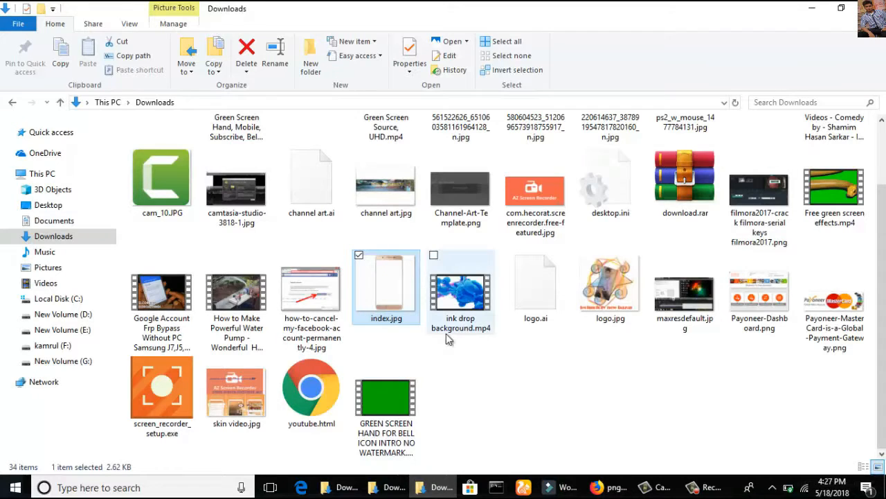
drag(386, 408, 428, 205)
drag(423, 173, 424, 173)
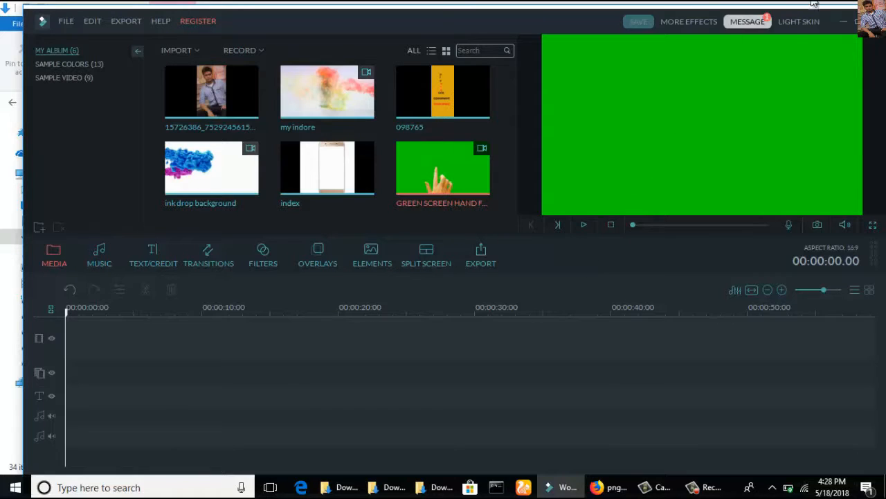
Import all three phone screenshots from the desktop's New folder into the Filmora media album.
click(845, 24)
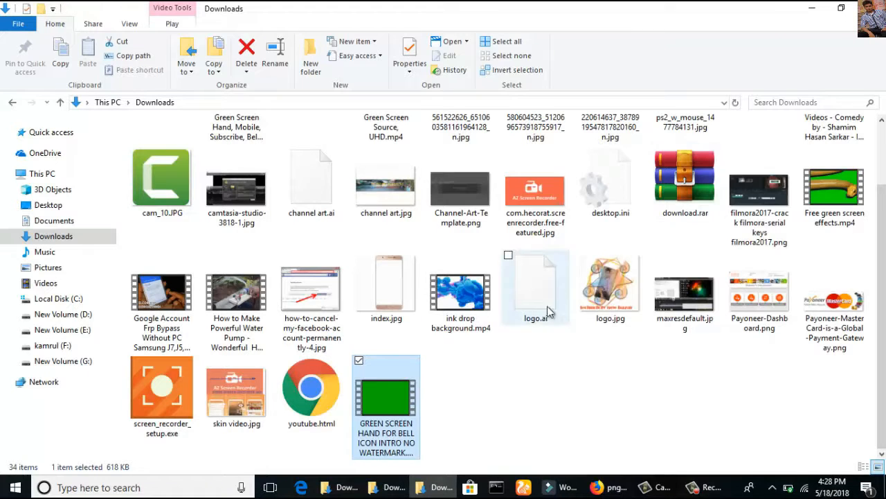
click(820, 7)
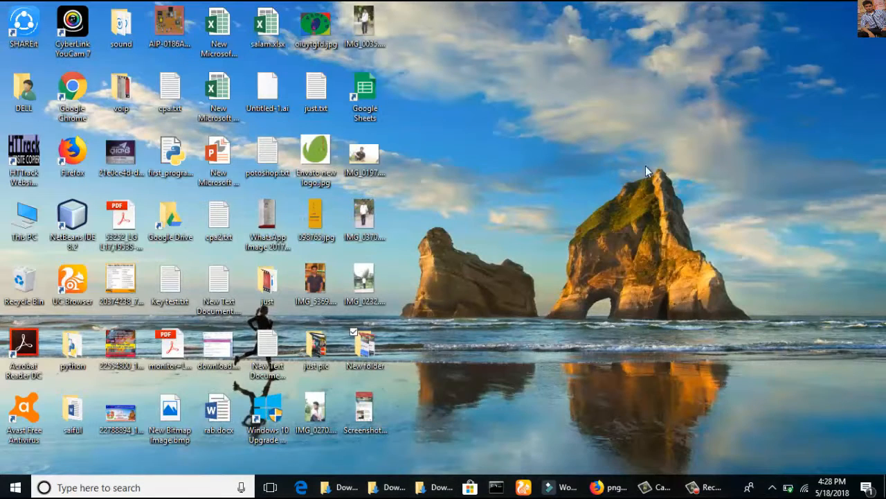
double_click(375, 354)
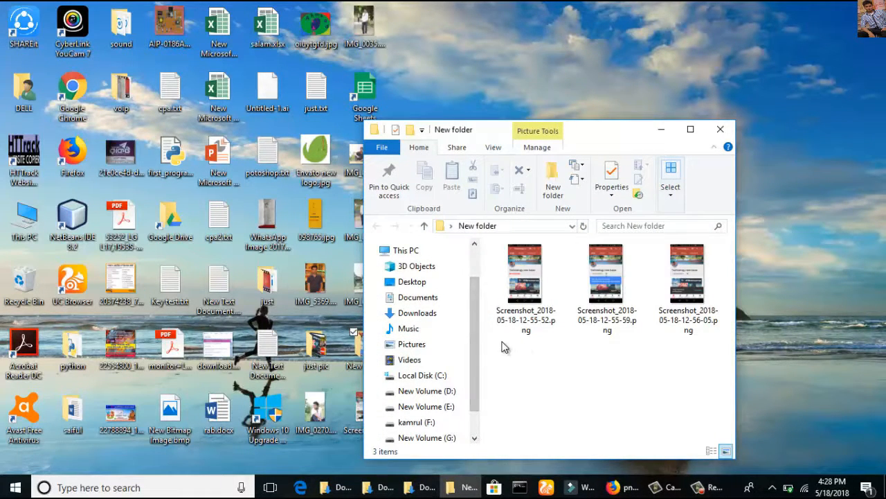
drag(502, 342, 723, 269)
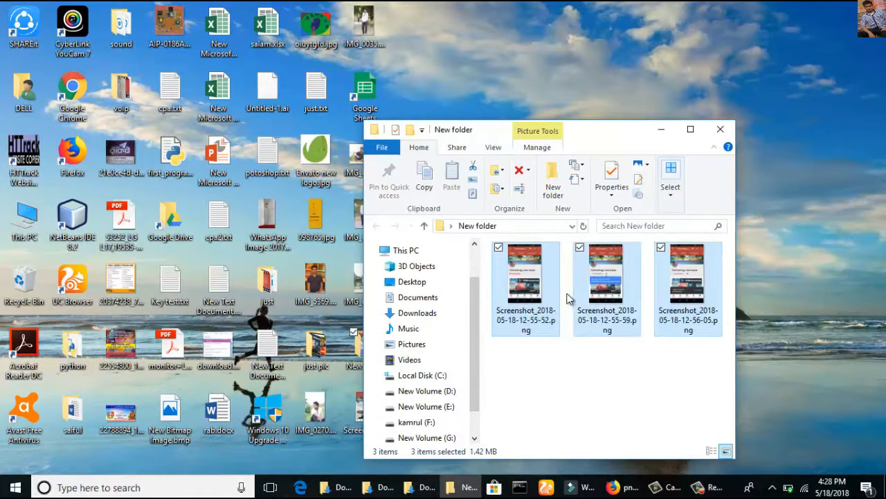
drag(626, 290, 434, 210)
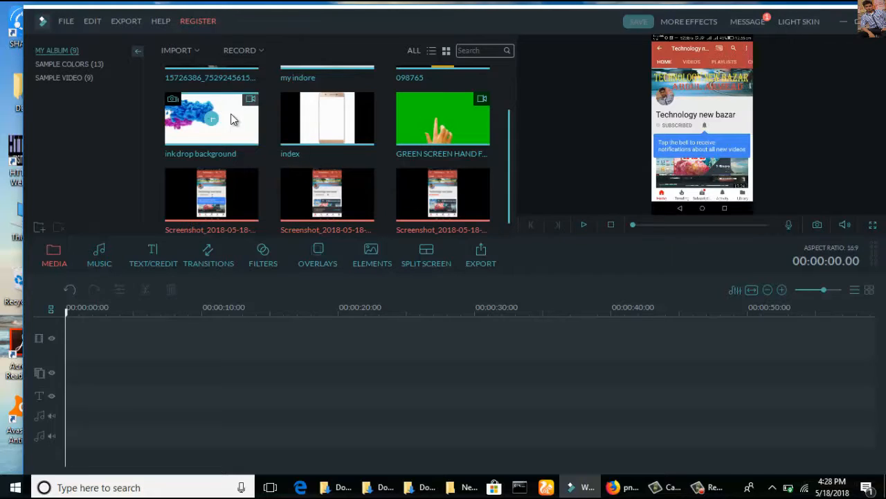
Place the ink drop background clip on the video track and the index phone image on the first overlay track, both at the start.
mouse_move(231, 118)
mouse_down()
mouse_move(127, 334)
mouse_move(150, 338)
mouse_up()
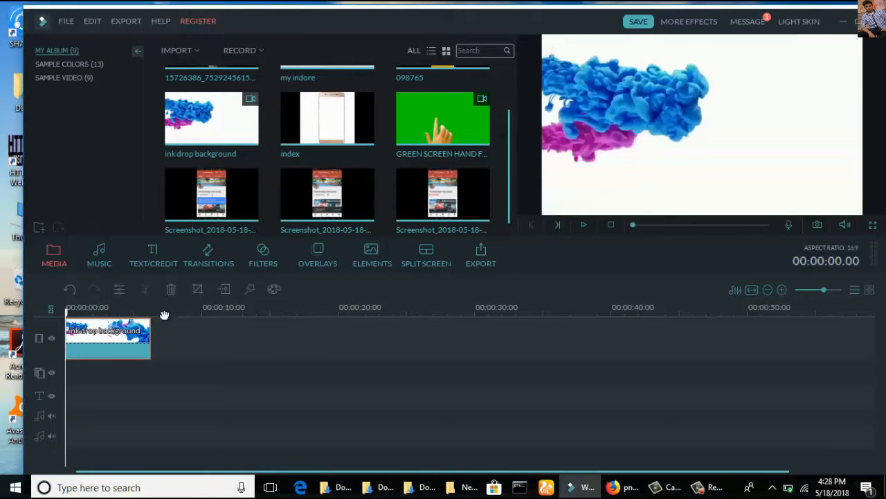
mouse_move(347, 129)
mouse_move(346, 128)
mouse_down()
mouse_move(184, 332)
mouse_move(83, 375)
mouse_move(90, 382)
mouse_move(97, 378)
mouse_move(70, 375)
mouse_up()
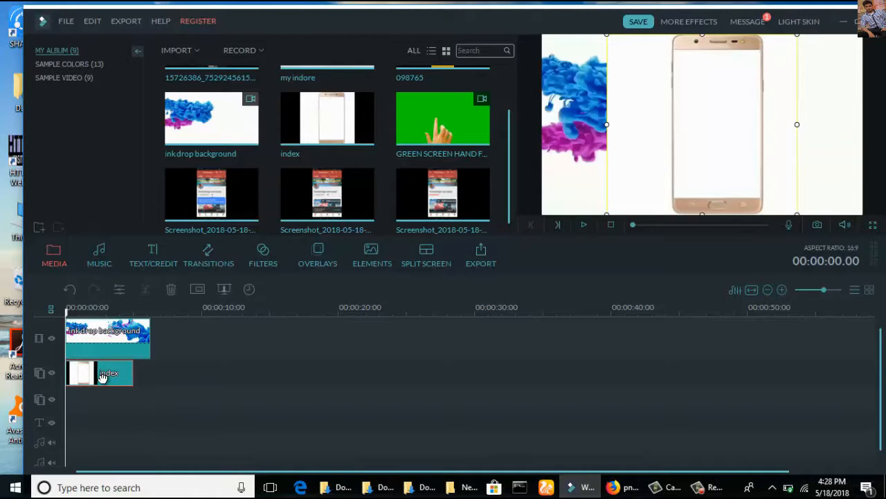
Apply the Green Screen chroma key to the index phone image, making its white colour transparent.
right_click(102, 376)
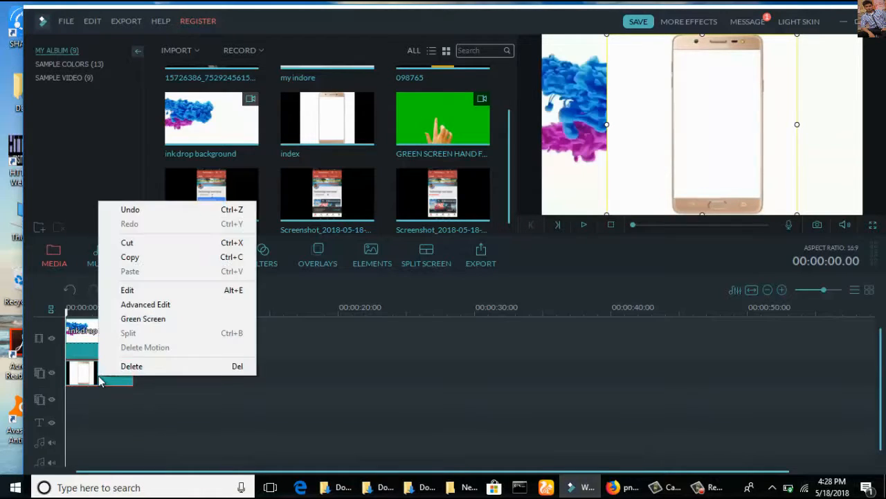
click(142, 318)
click(183, 127)
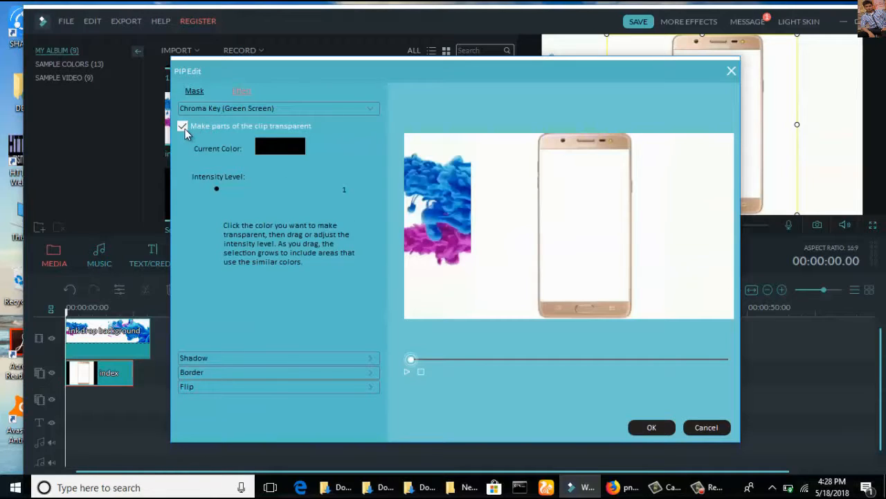
click(572, 201)
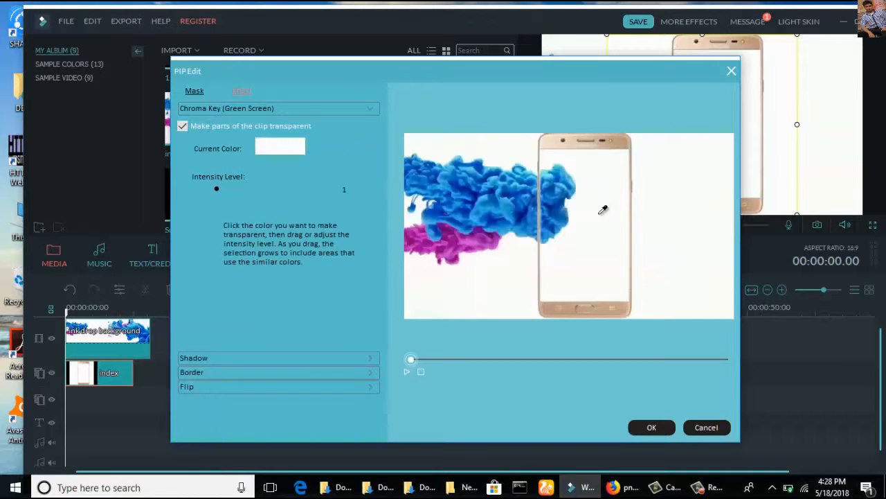
click(654, 428)
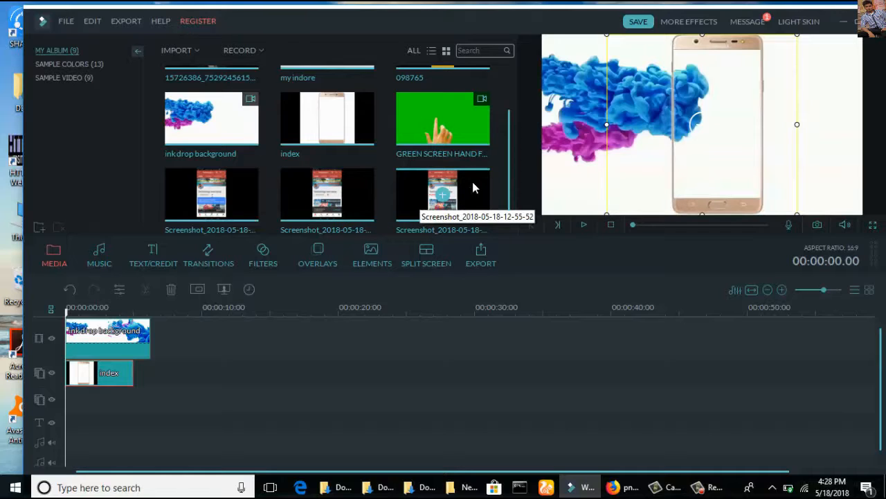
drag(472, 181, 116, 410)
drag(179, 375, 88, 373)
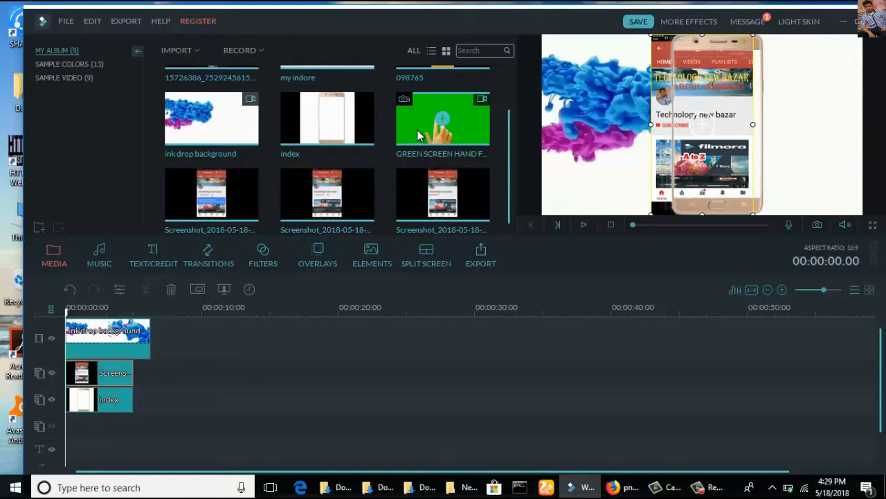
drag(418, 135, 67, 428)
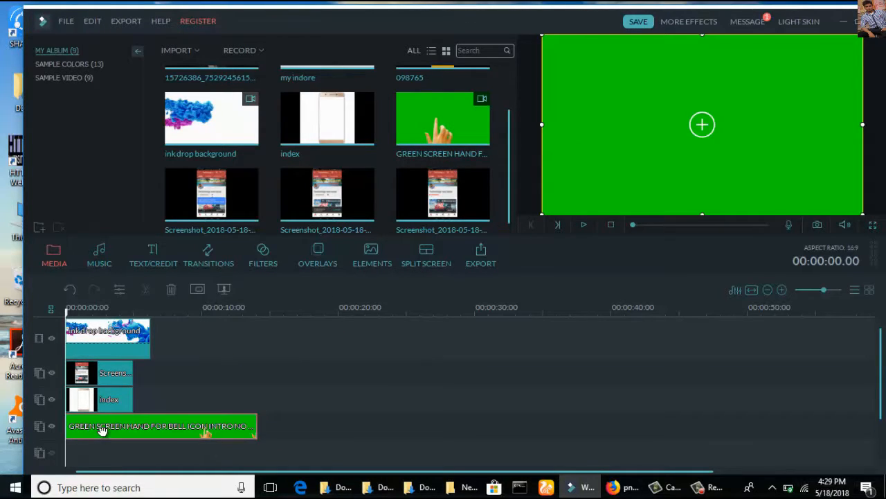
Apply the Green Screen chroma key to the hand clip so that its green background becomes transparent.
right_click(98, 432)
click(132, 356)
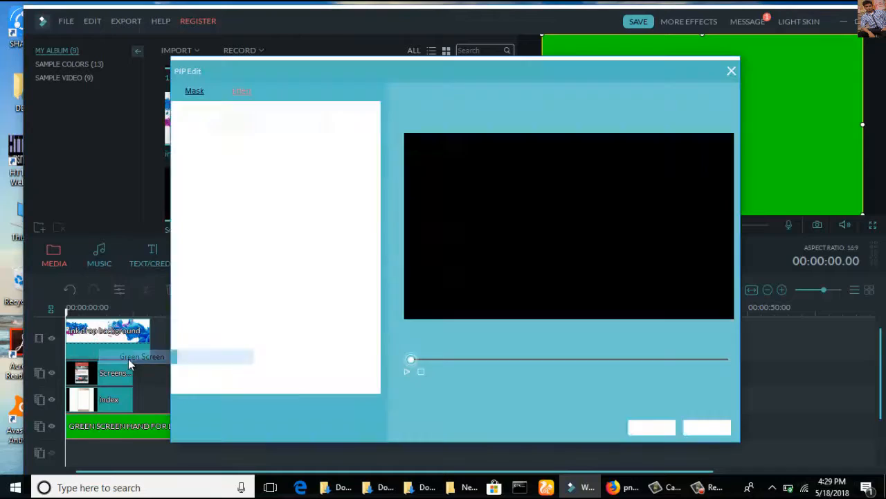
click(187, 126)
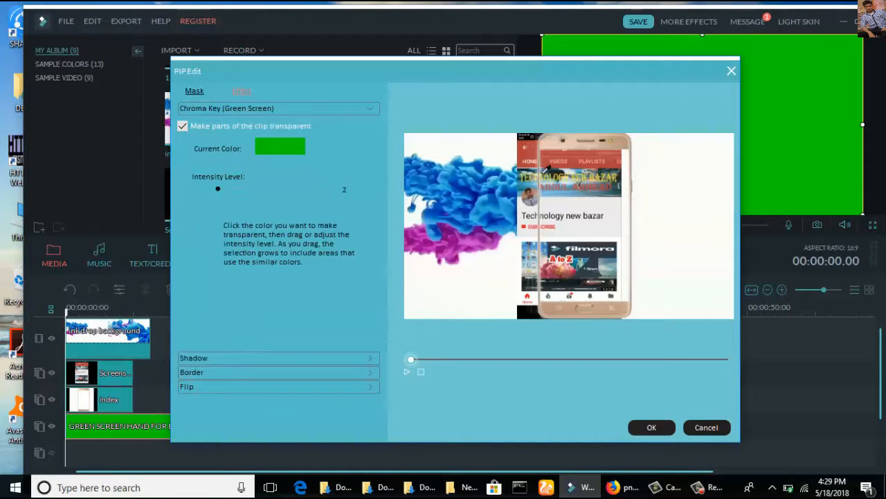
click(649, 428)
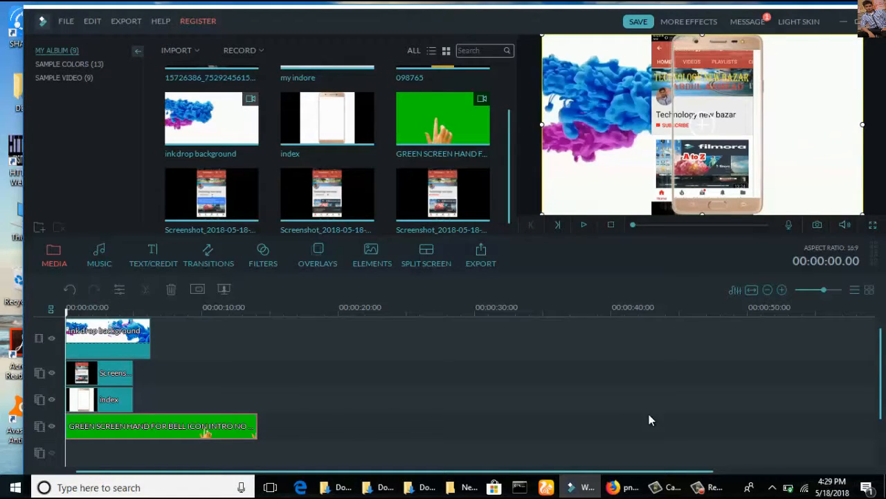
Resize the screenshot overlay in the preview to match the phone's width and start just below its top edge.
click(130, 373)
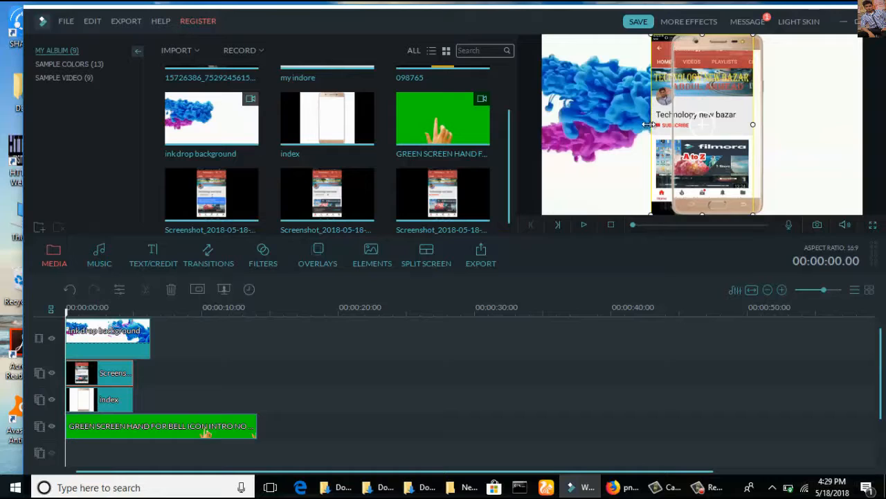
drag(651, 124, 674, 125)
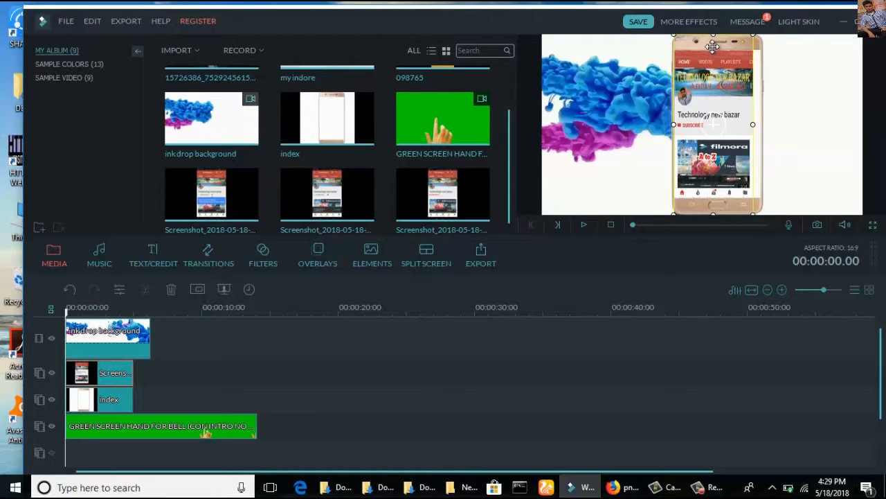
drag(755, 123, 763, 124)
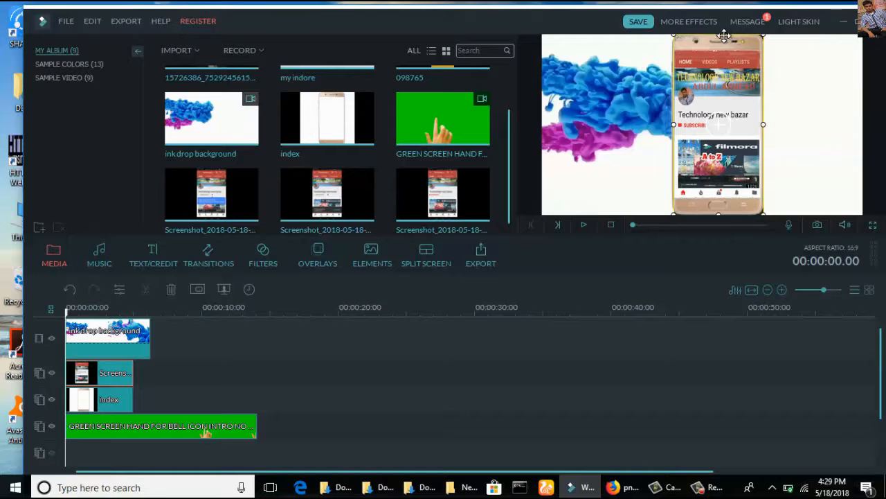
drag(720, 35, 720, 48)
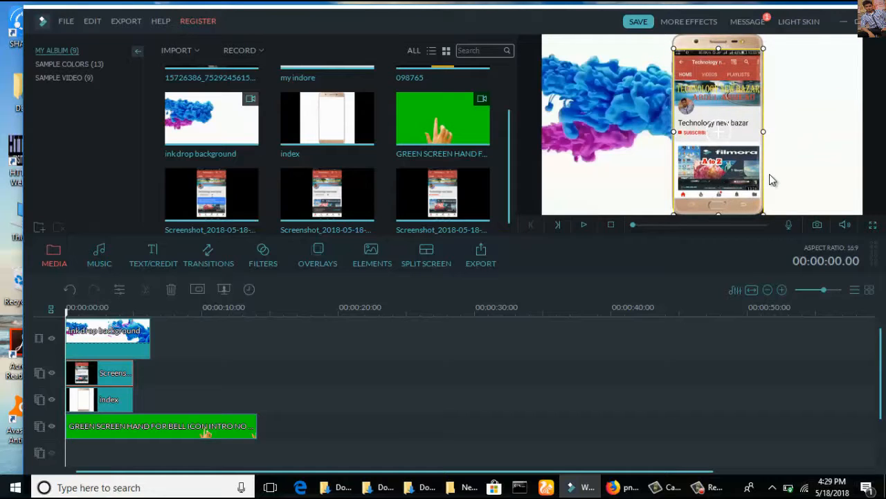
At 00:00:01.14, move the green screen hand clip in the preview so its fingertip touches the SUBSCRIBE button on the phone.
click(583, 225)
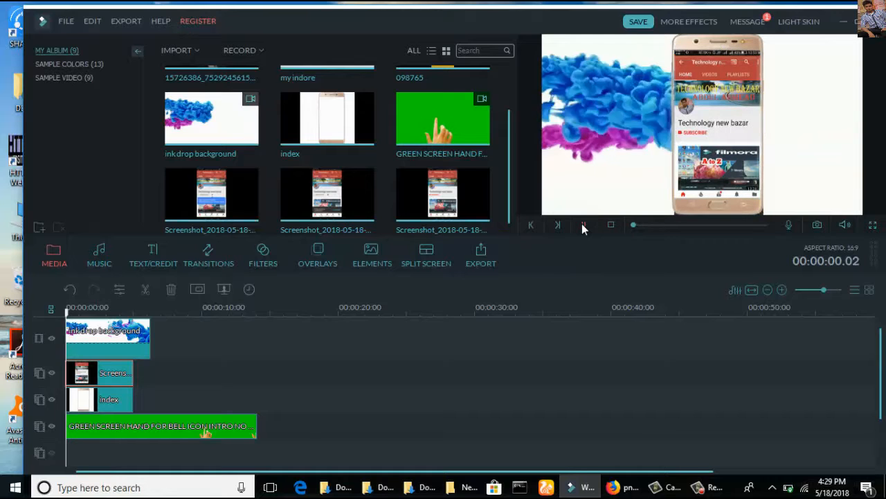
click(583, 225)
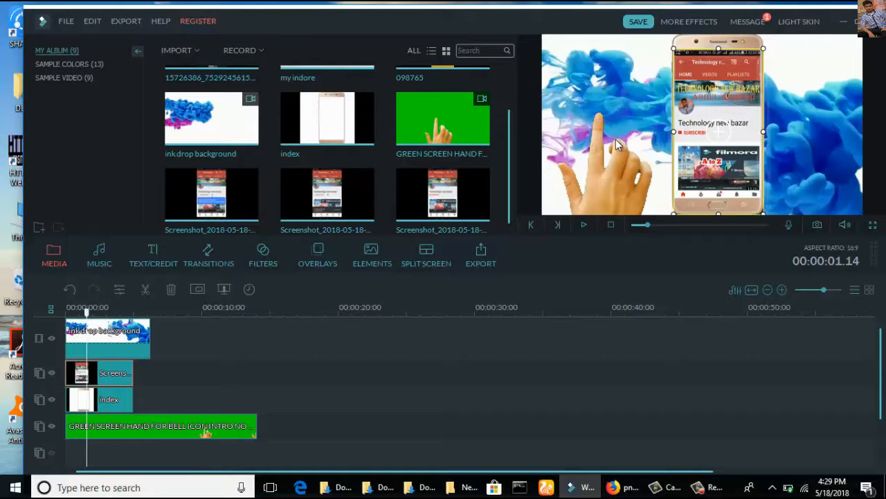
click(220, 425)
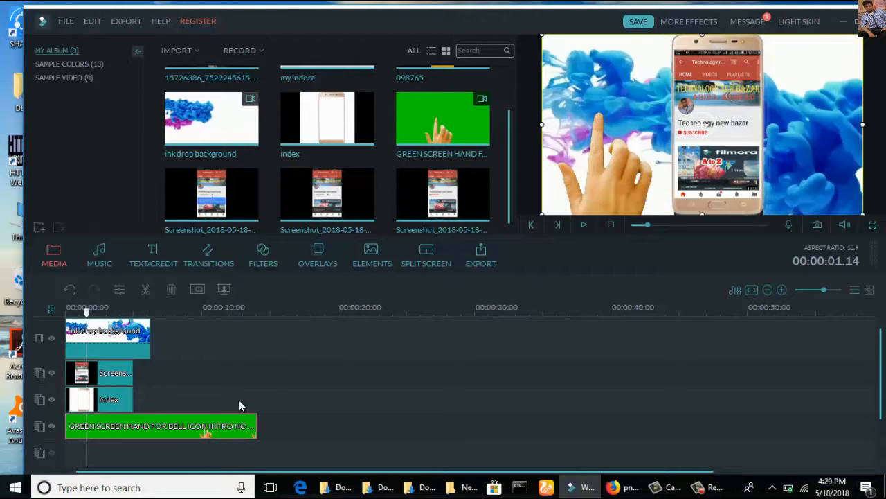
drag(579, 178, 751, 165)
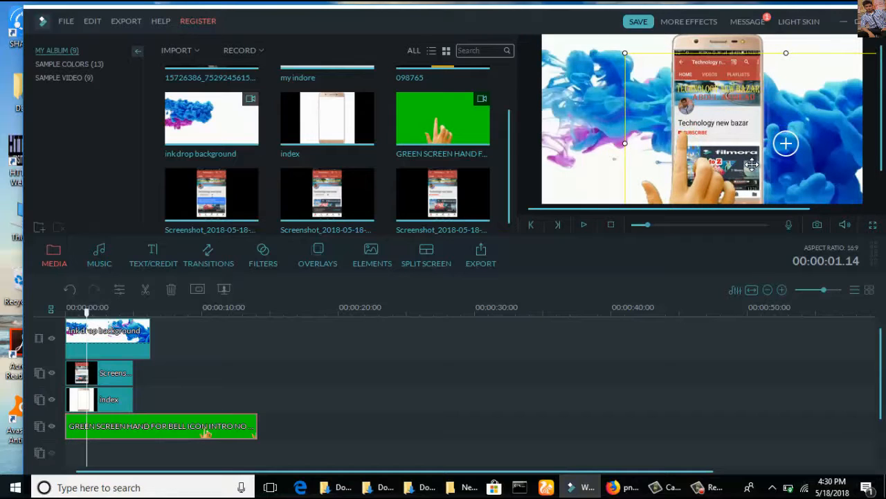
drag(752, 165, 757, 165)
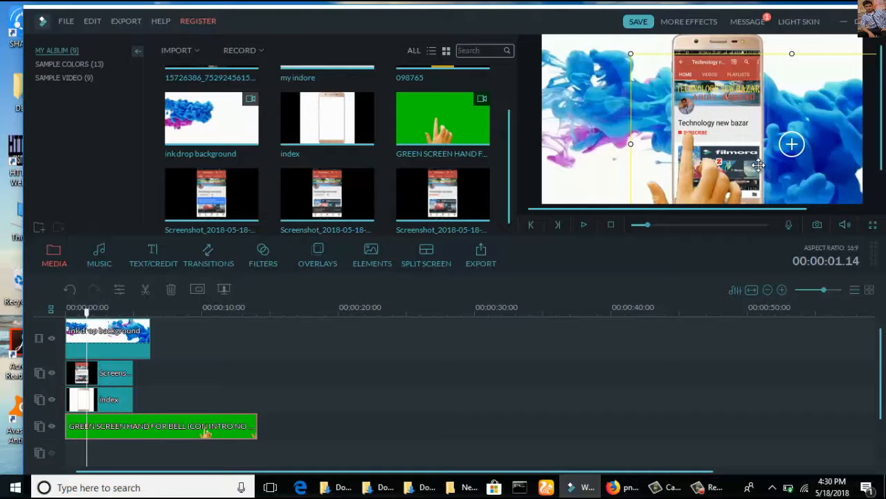
Split the screenshot overlay at 00:00:02.15 and delete the part after the cut.
click(583, 225)
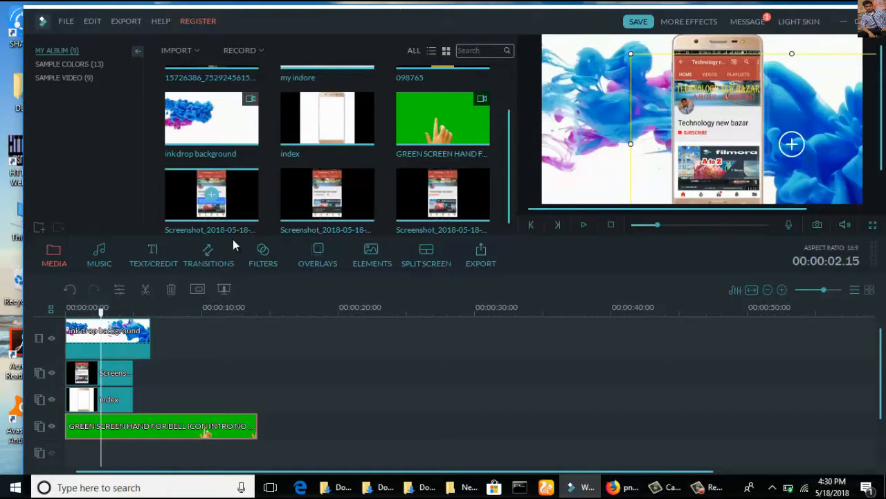
click(107, 374)
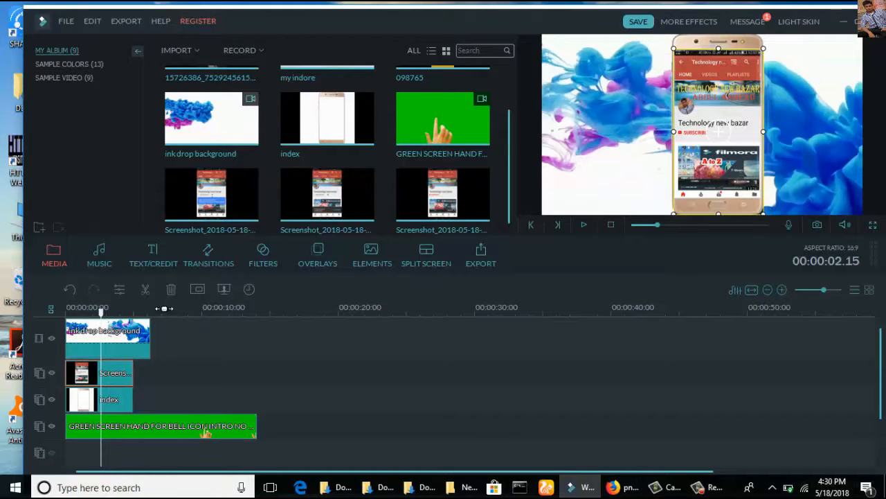
click(150, 295)
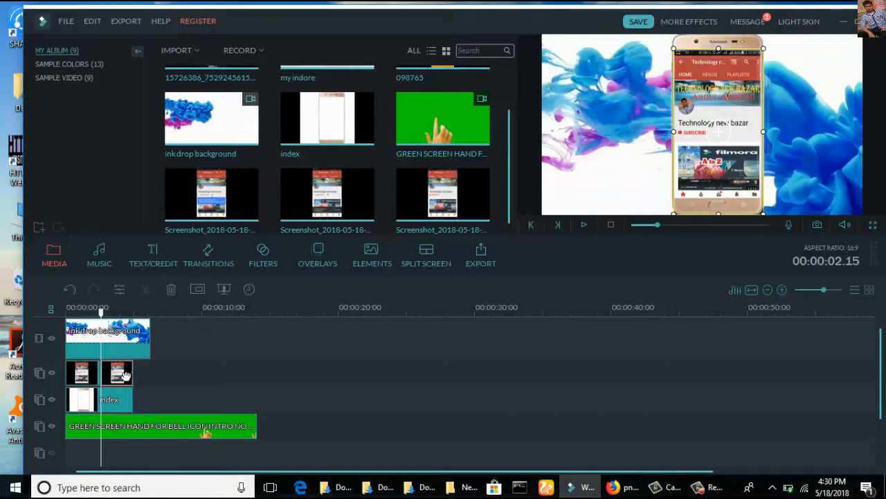
right_click(134, 373)
click(154, 364)
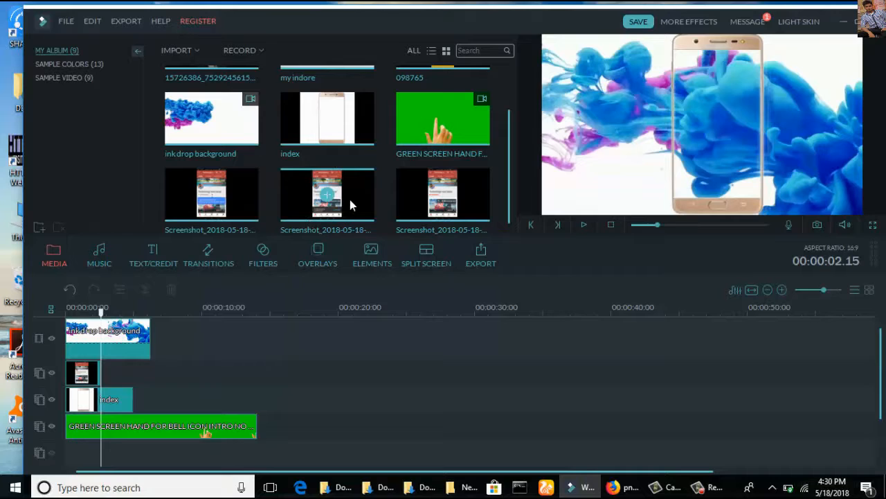
drag(346, 198, 108, 373)
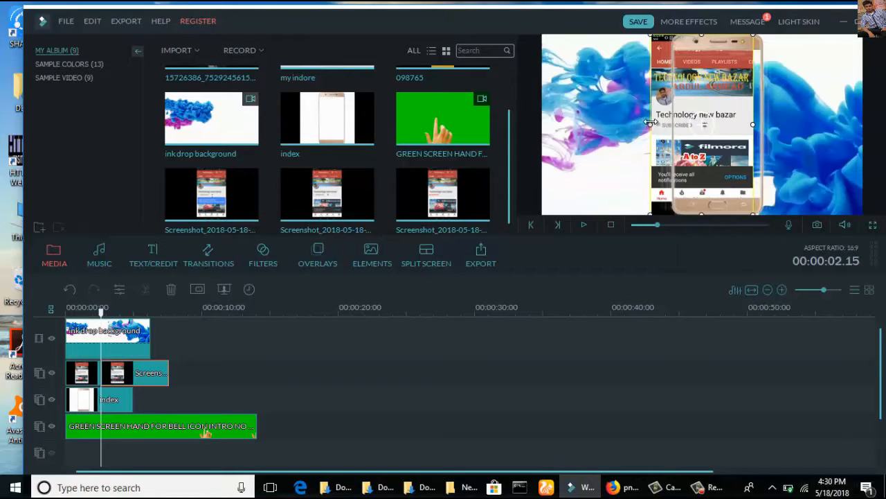
drag(651, 124, 676, 122)
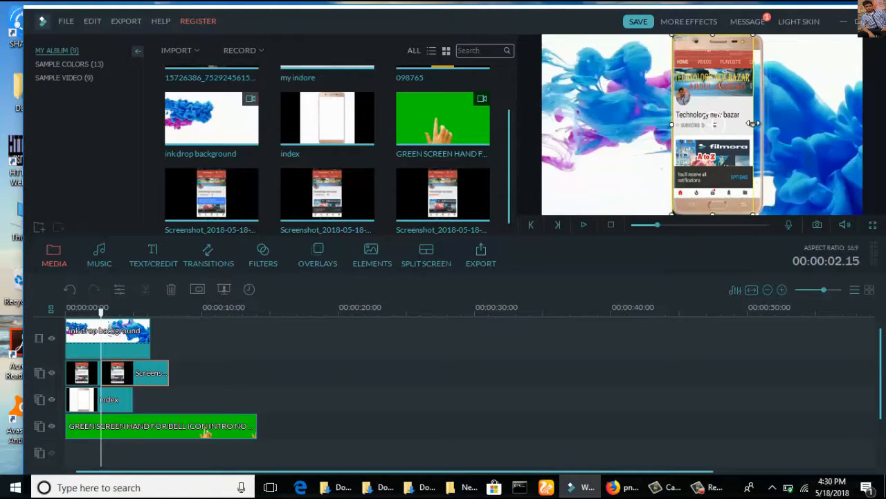
drag(753, 123, 761, 122)
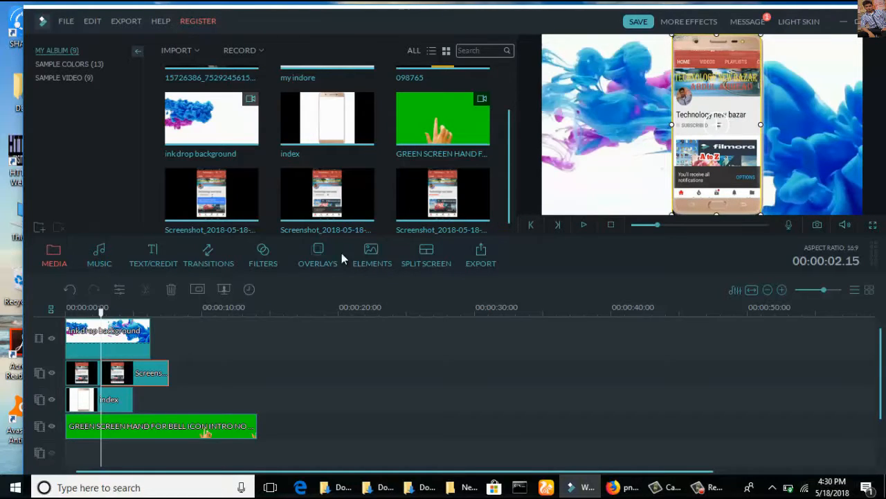
right_click(146, 378)
click(174, 366)
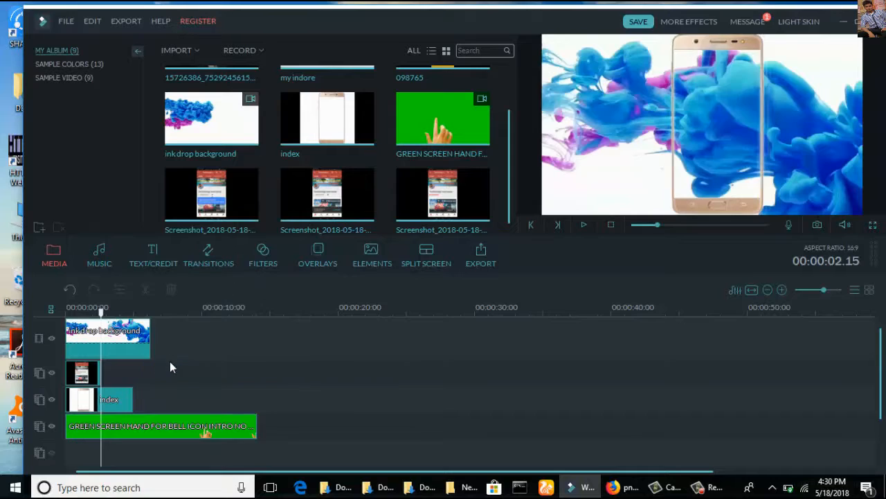
Place the "Tap the bell" screenshot after the first screenshot at 00:00:02.15 and fit it to the phone's screen.
drag(236, 198, 104, 375)
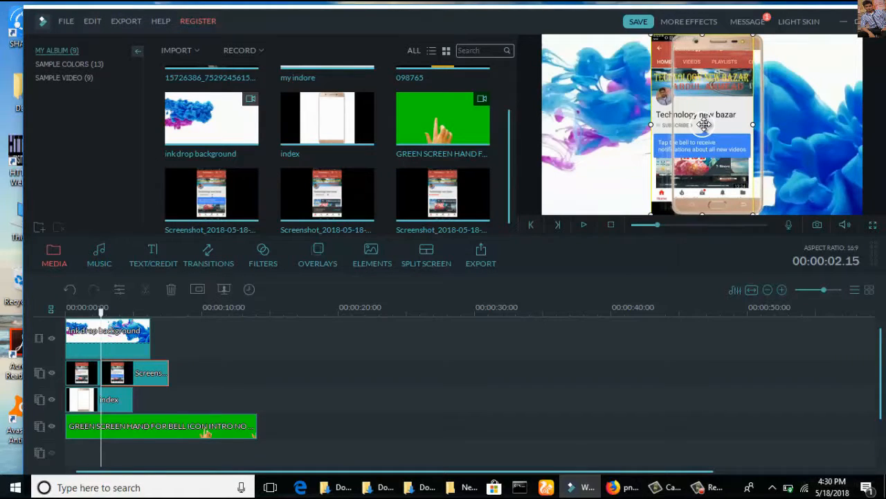
drag(703, 124, 762, 125)
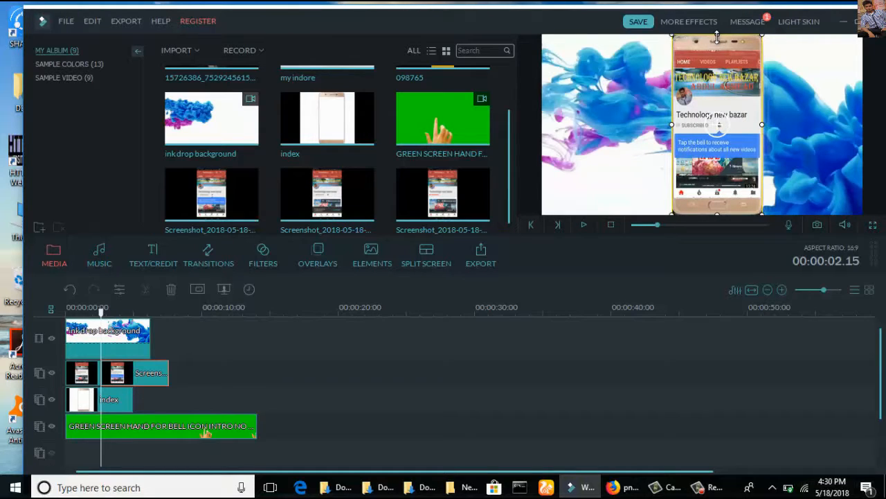
drag(717, 36, 718, 49)
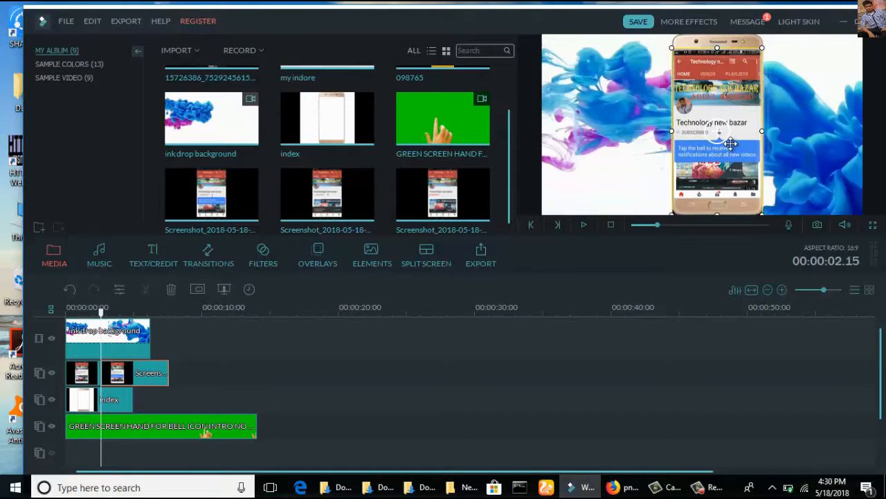
Split the "Tap the bell" screenshot at 00:00:03.14 and delete the part after the cut.
click(583, 225)
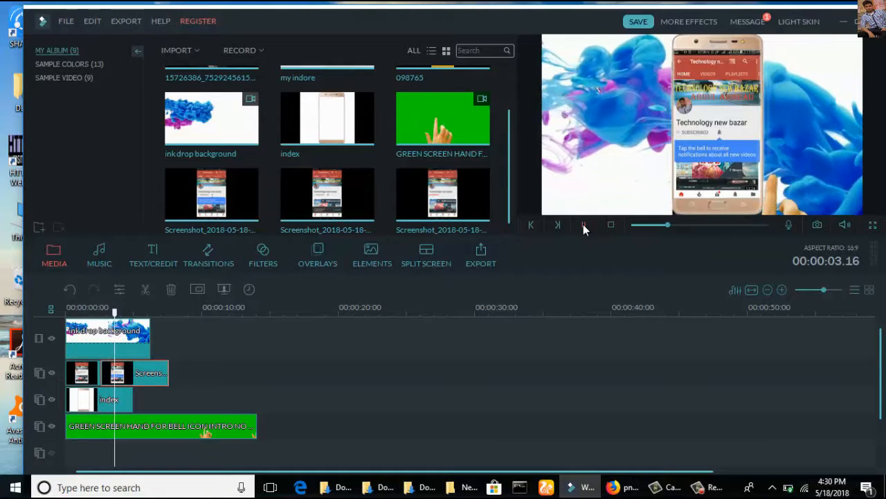
click(585, 225)
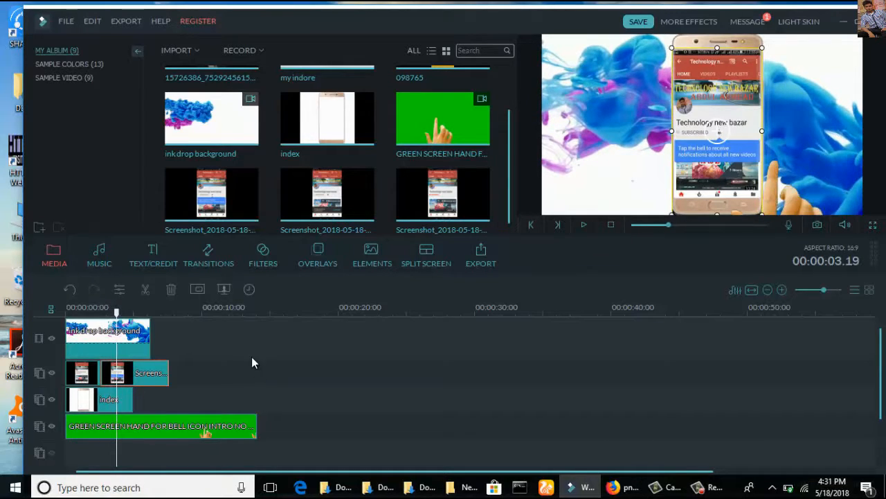
drag(117, 314, 114, 315)
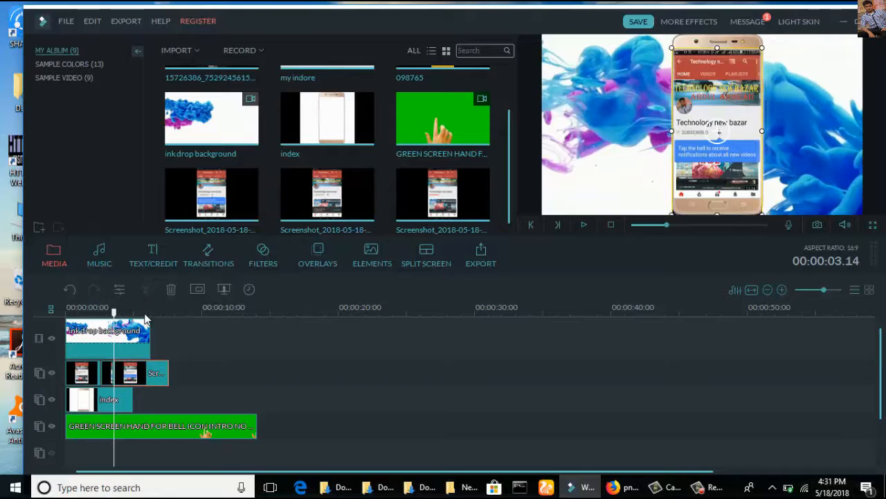
right_click(138, 375)
click(147, 369)
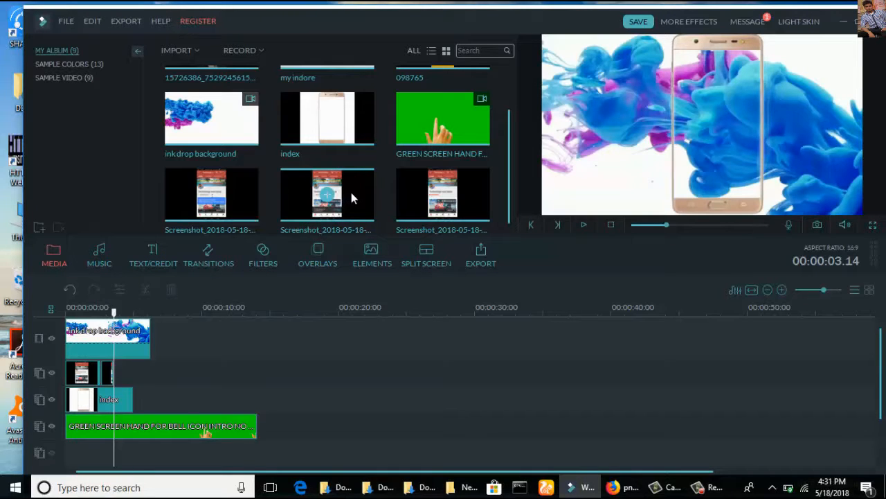
Add the "You'll receive all notifications" screenshot at 00:00:03.14, and delete it together with the short "Tap the bell" piece before it.
drag(349, 188, 222, 335)
drag(167, 365, 118, 365)
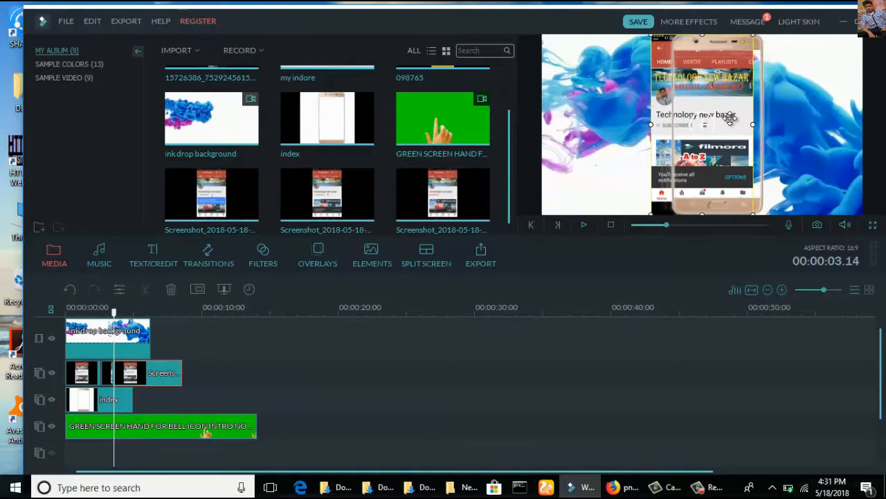
right_click(158, 374)
click(166, 363)
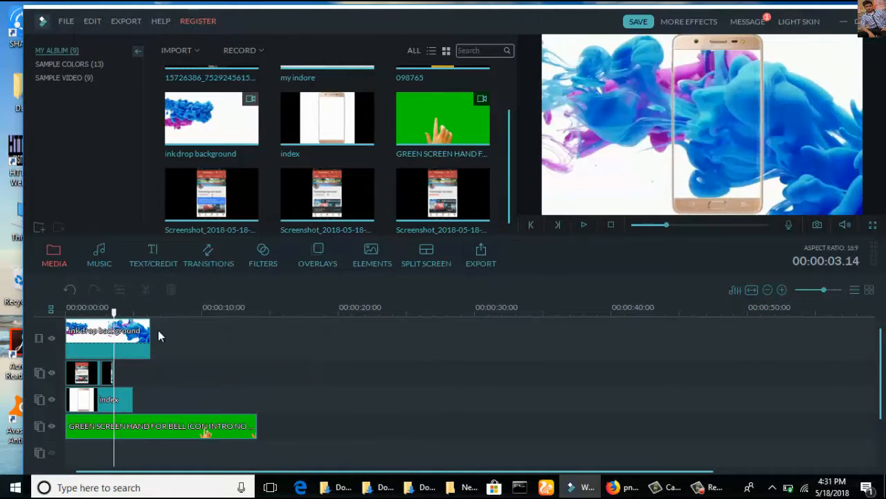
right_click(107, 374)
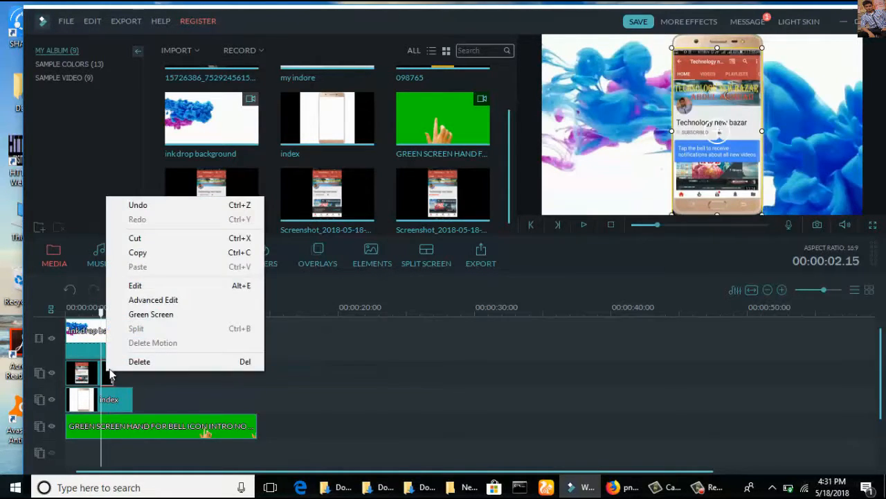
click(125, 360)
Put the "Tap the bell" screenshot back at 00:00:02.15 and resize it to the phone's width, starting just below its top edge.
mouse_move(240, 193)
mouse_down()
mouse_move(186, 294)
mouse_move(116, 373)
mouse_move(106, 371)
mouse_up()
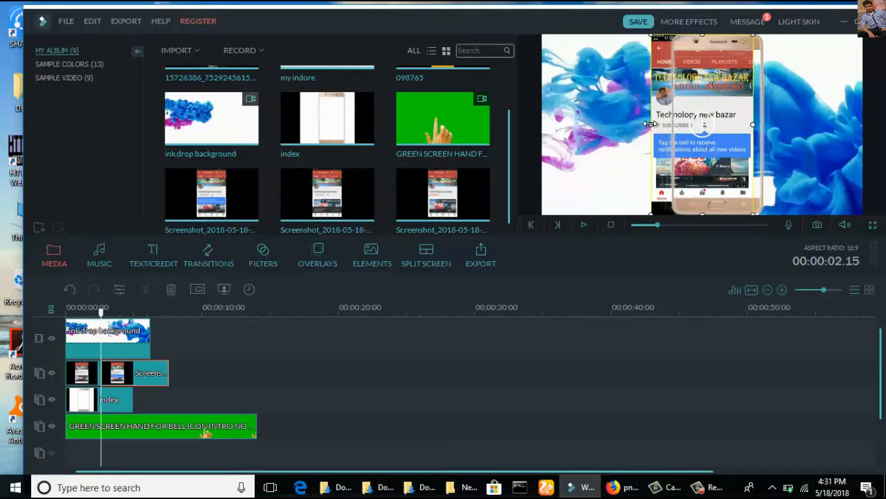
drag(650, 124, 674, 124)
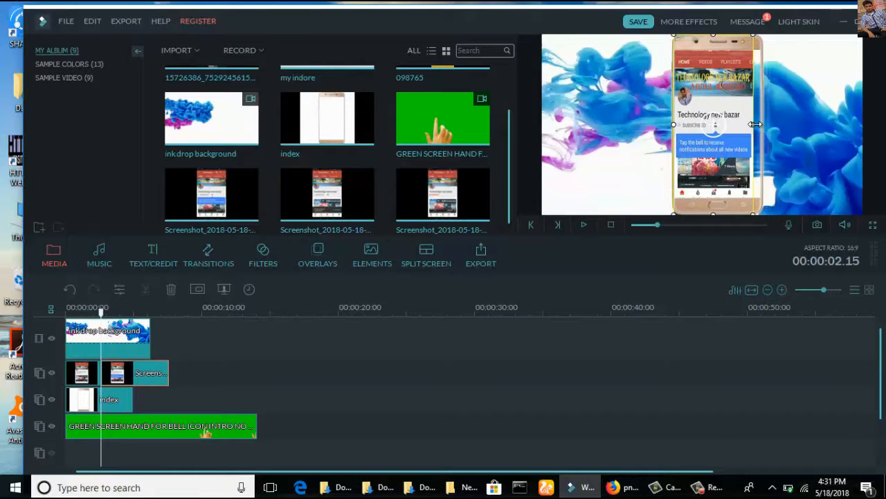
drag(757, 124, 761, 124)
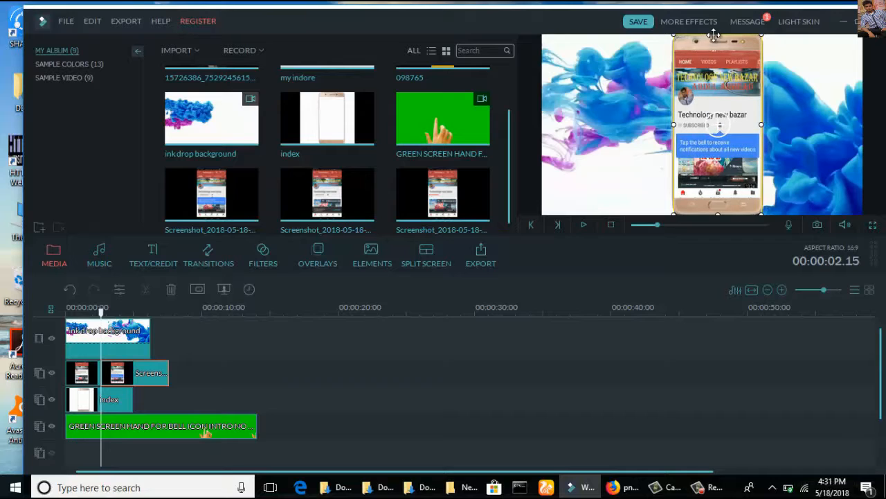
drag(717, 35, 720, 51)
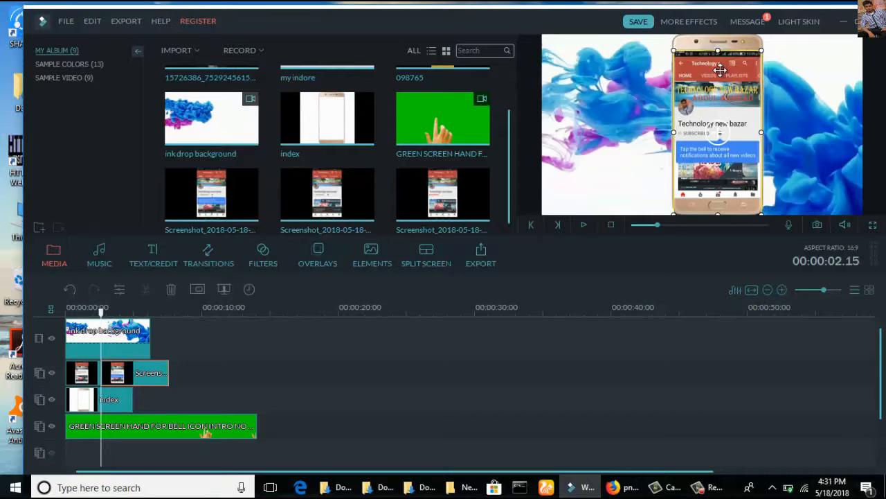
At 00:00:04.15, move the green screen hand clip in the preview so its fingertip touches the bell icon.
click(584, 226)
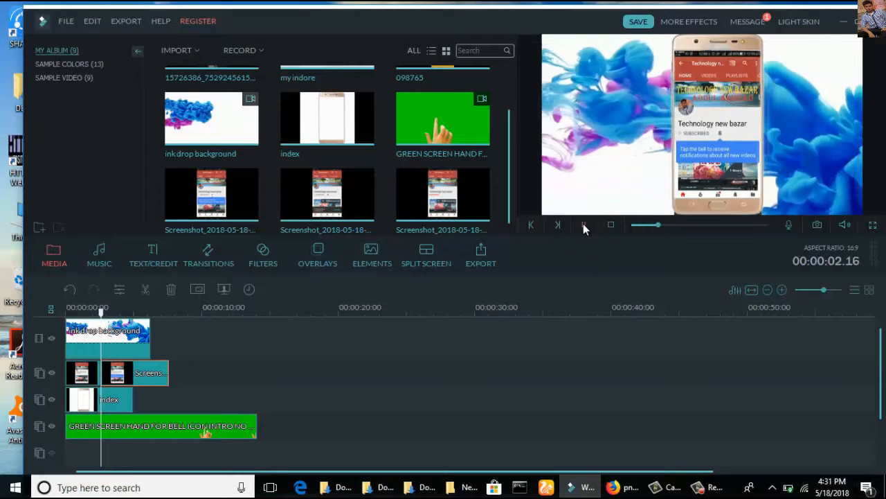
click(584, 226)
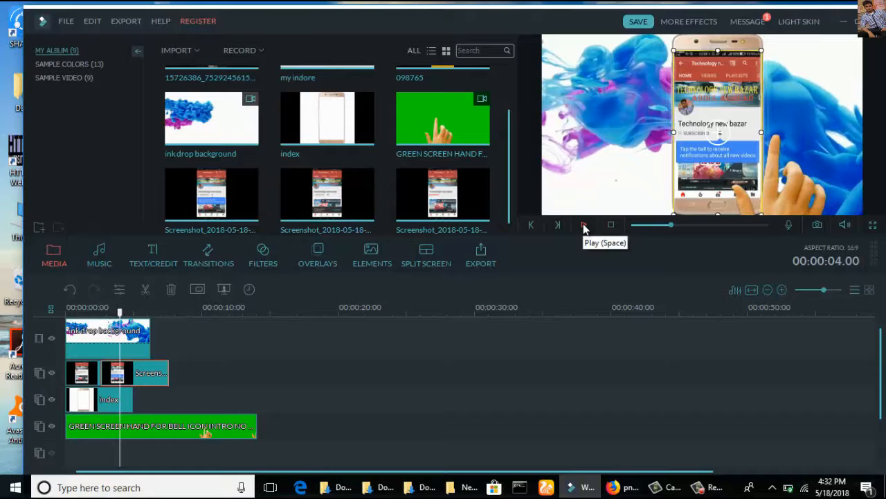
click(583, 226)
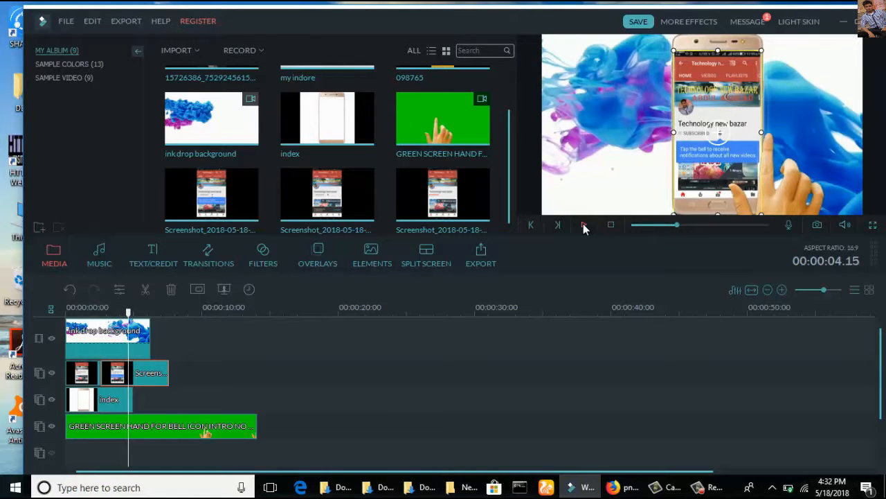
click(153, 435)
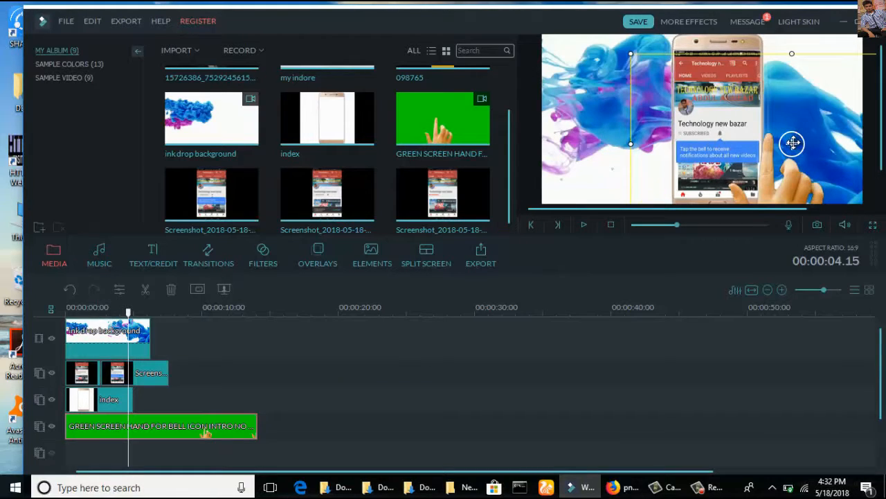
drag(793, 143, 742, 142)
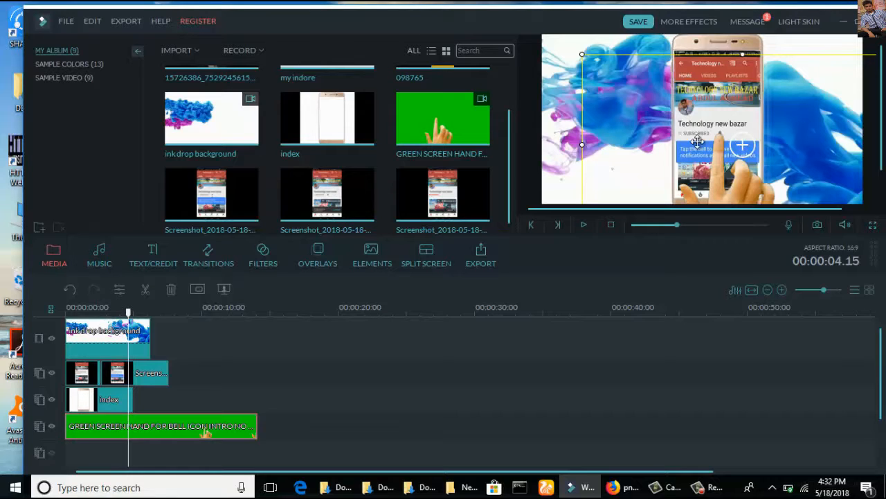
Split the "Tap the bell" screenshot at 00:00:04.15 and delete the part after the cut.
click(147, 378)
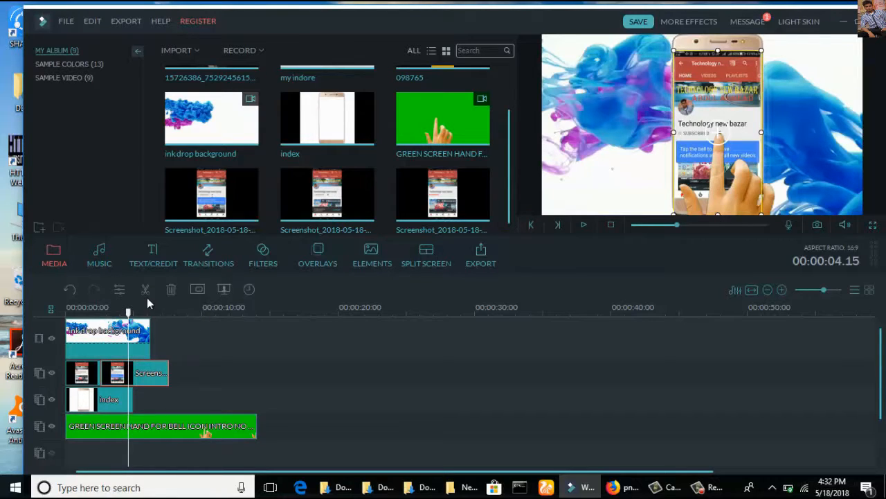
click(145, 295)
right_click(147, 373)
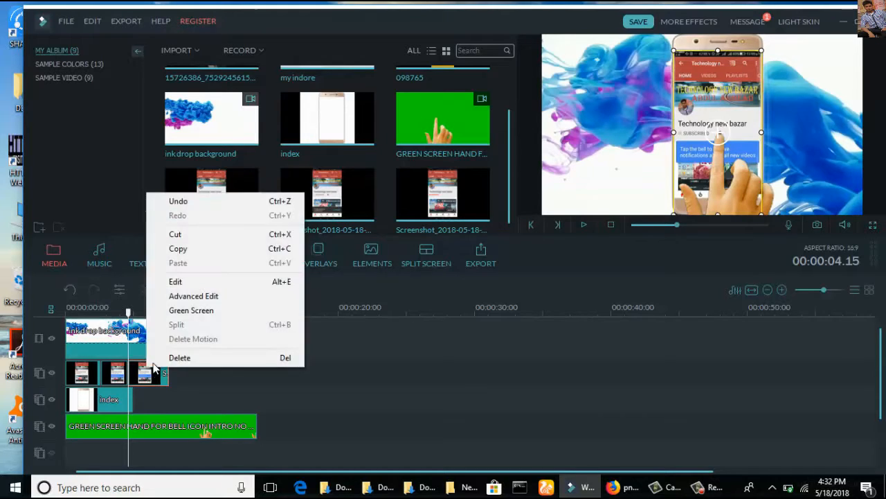
click(155, 358)
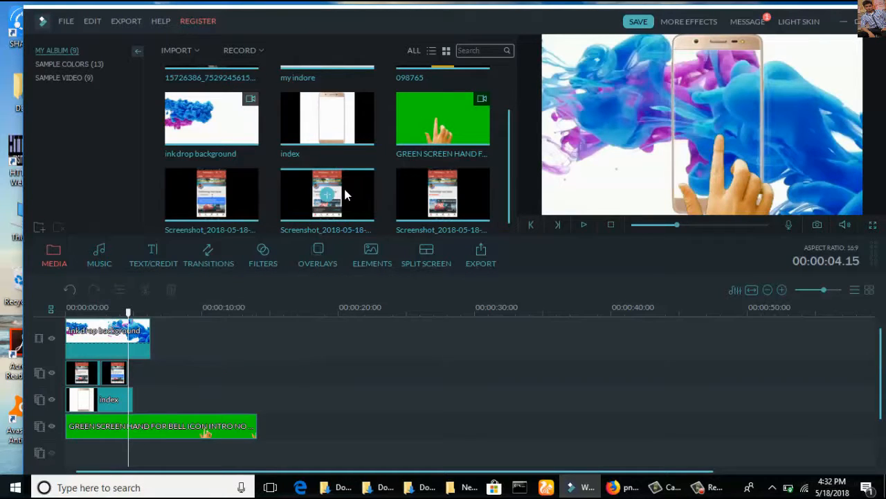
Add the "You'll receive all notifications" screenshot at 00:00:04.15 and resize it to the phone's width, starting just below its top edge.
drag(343, 192, 133, 374)
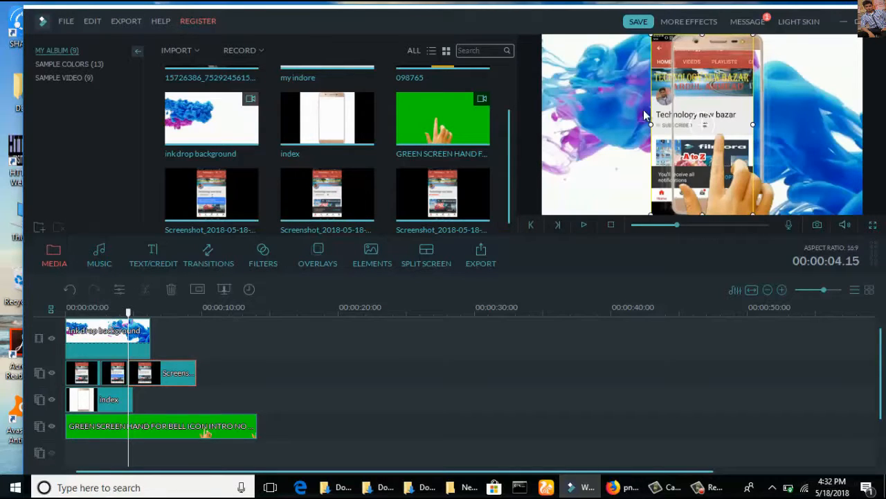
drag(651, 125, 670, 125)
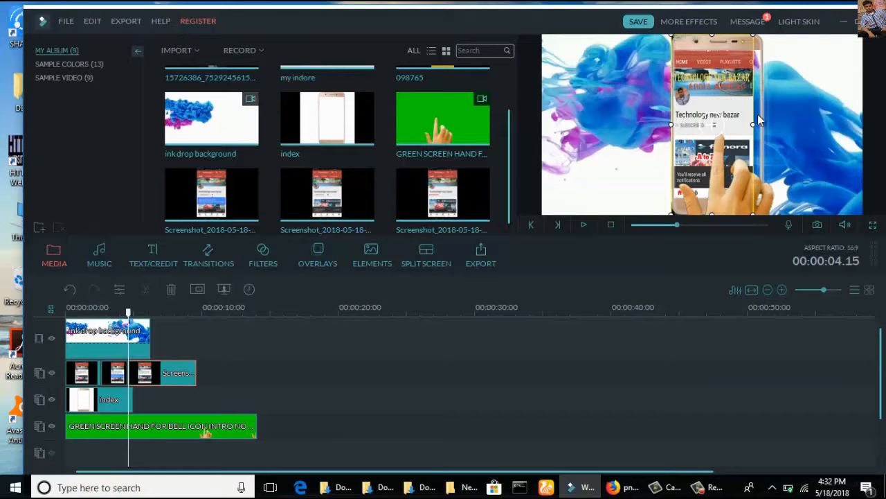
drag(755, 124, 760, 125)
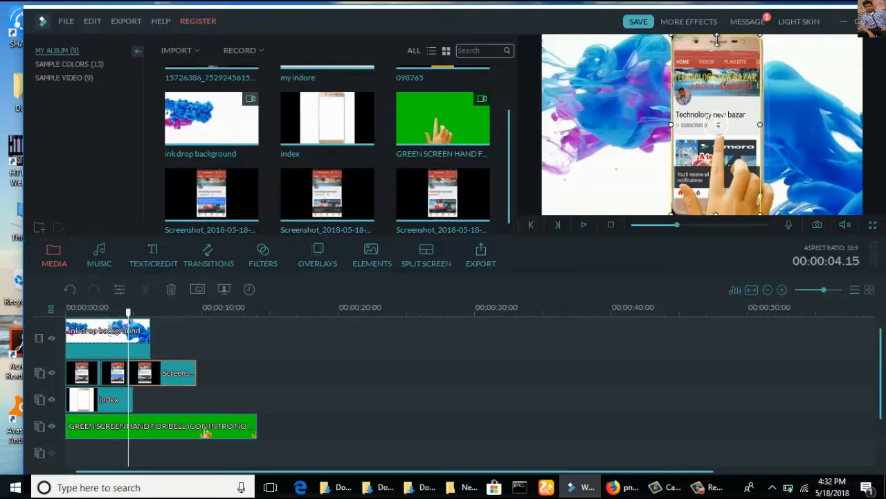
drag(717, 40, 716, 50)
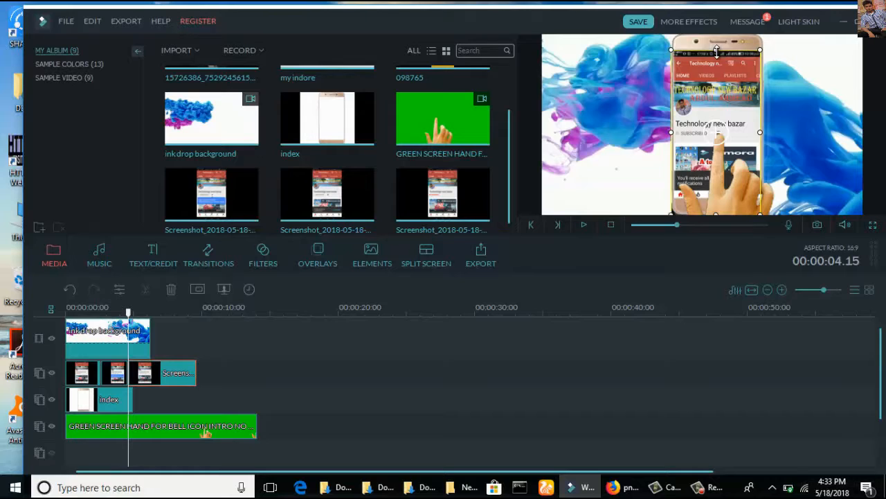
Play the new section, and extend the index phone clip to the end of the last screenshot clip.
click(585, 225)
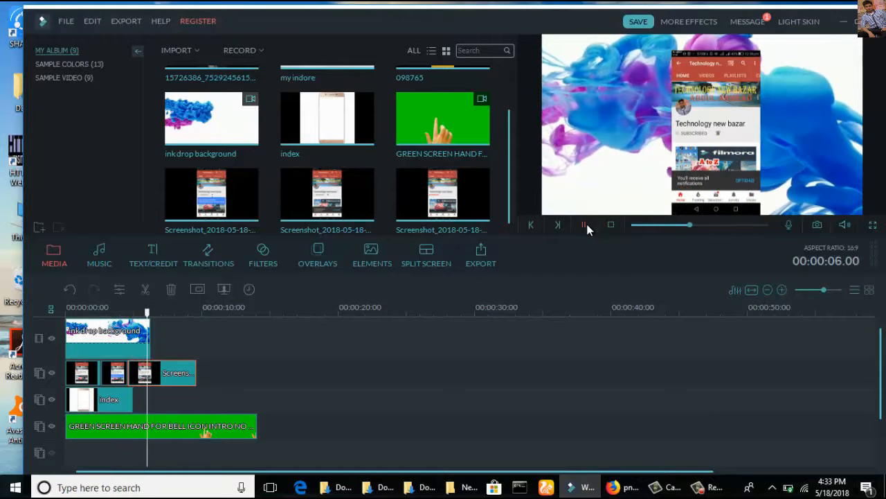
click(585, 224)
click(120, 404)
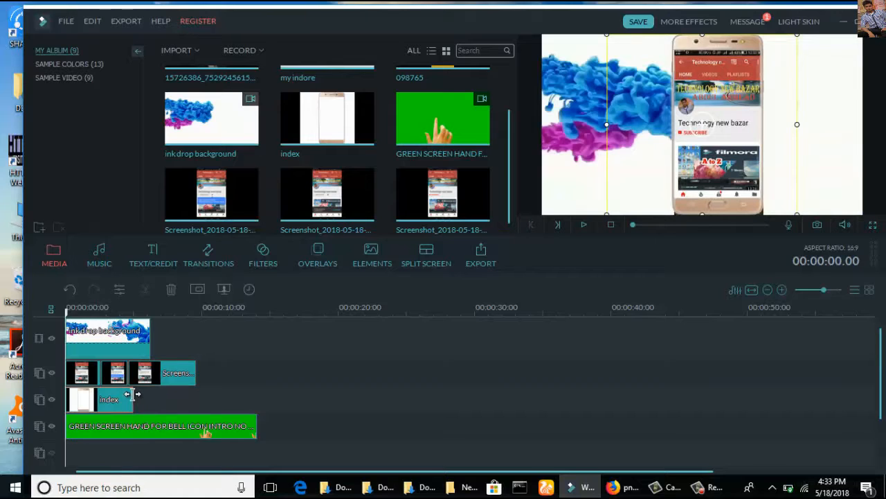
drag(133, 396, 196, 393)
Play the intro from the start to check the hand's position over the phone and the length of each clip.
drag(200, 322, 67, 315)
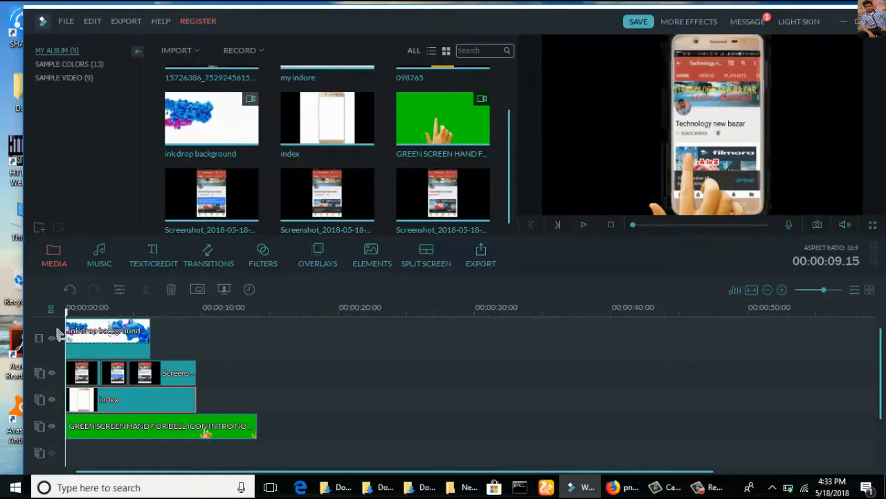
click(585, 229)
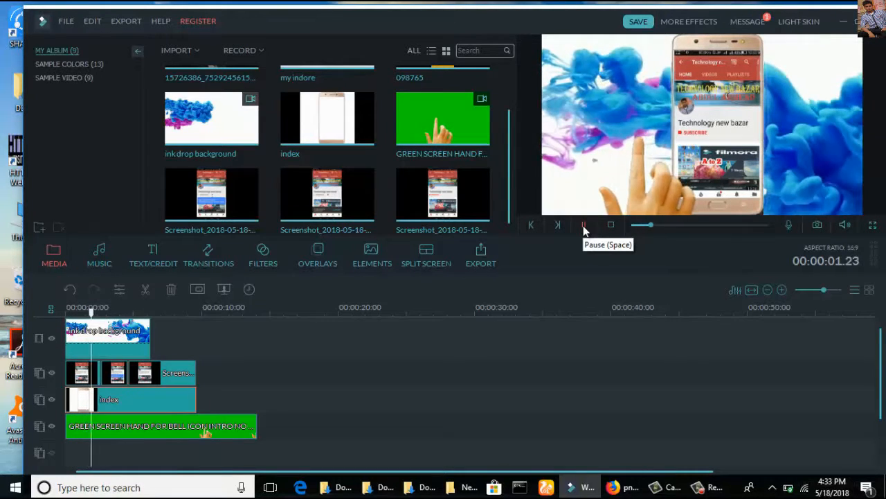
click(585, 229)
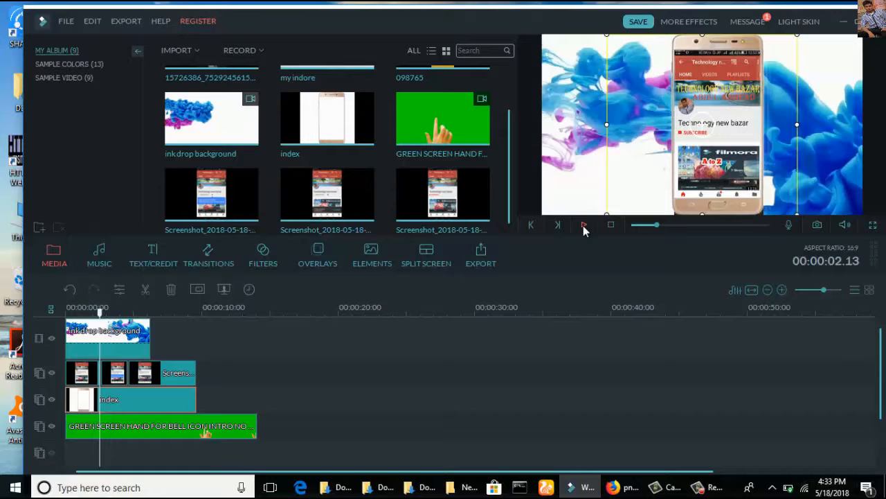
click(584, 227)
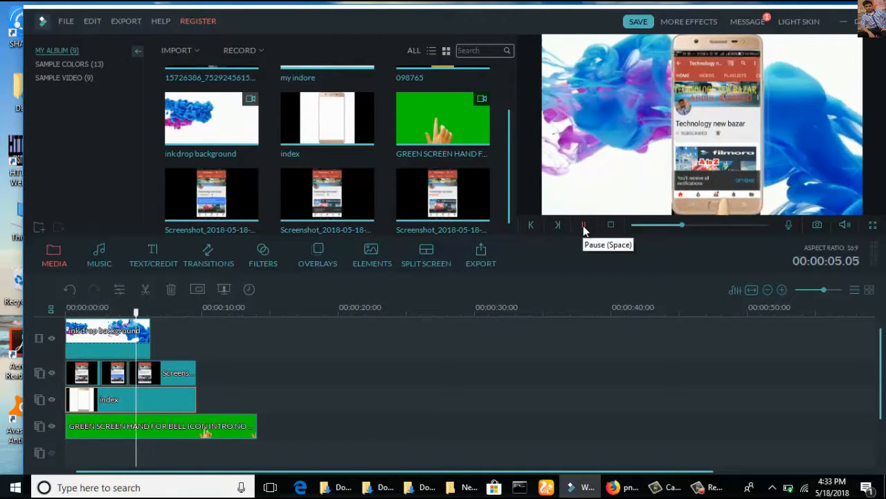
click(584, 228)
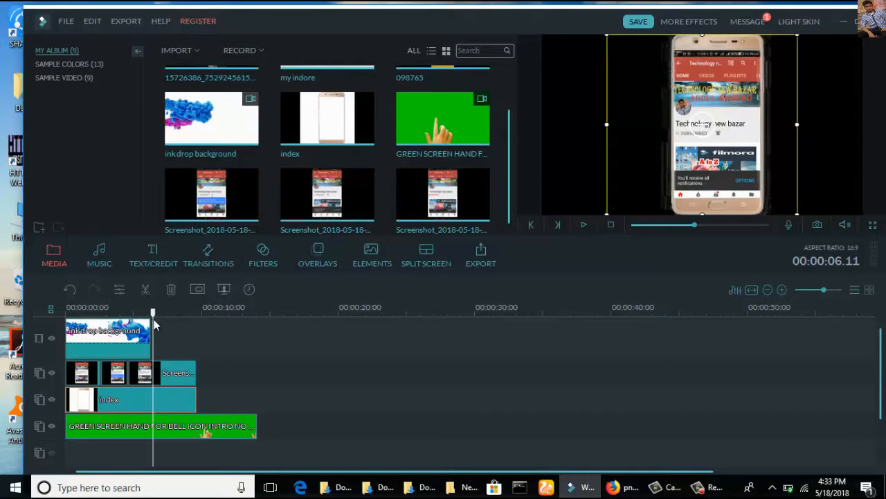
Split the green screen hand clip at 00:00:02.13.
mouse_move(155, 323)
mouse_down()
mouse_move(97, 332)
mouse_move(105, 332)
mouse_up()
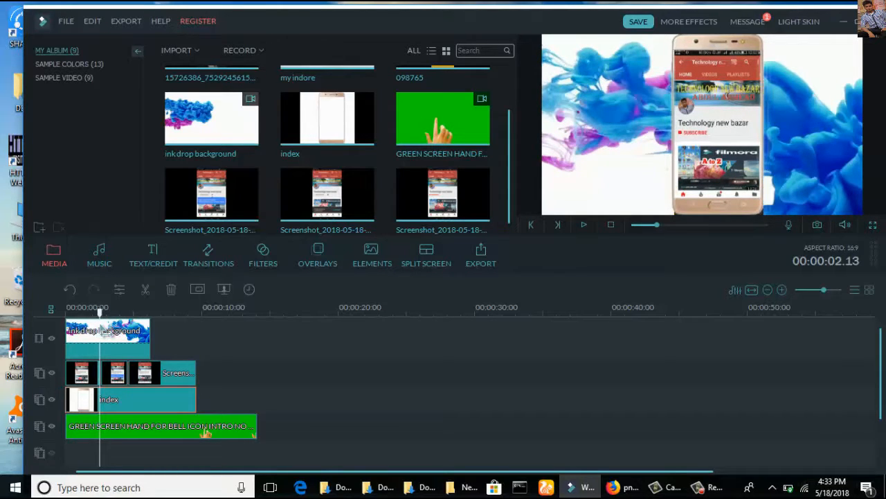
click(102, 330)
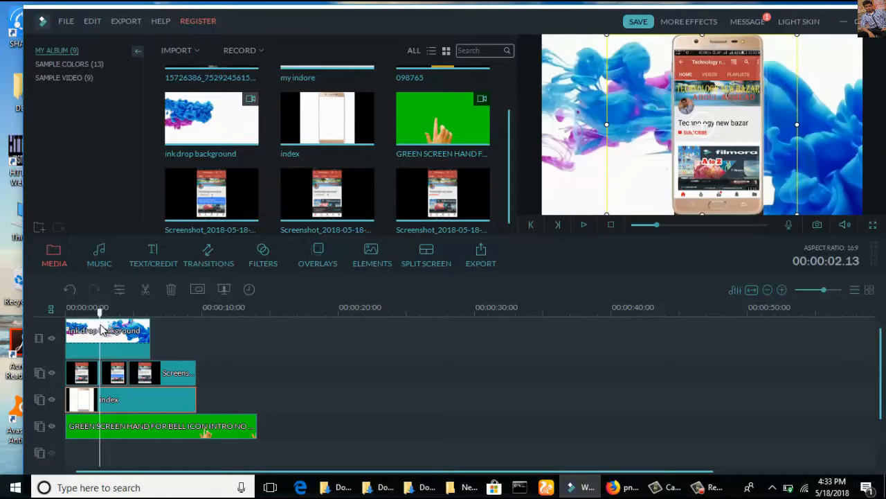
click(130, 445)
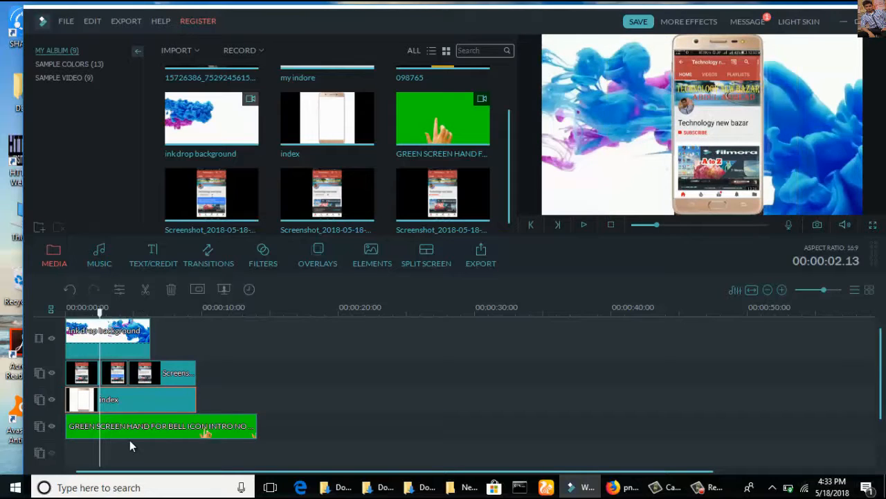
click(134, 426)
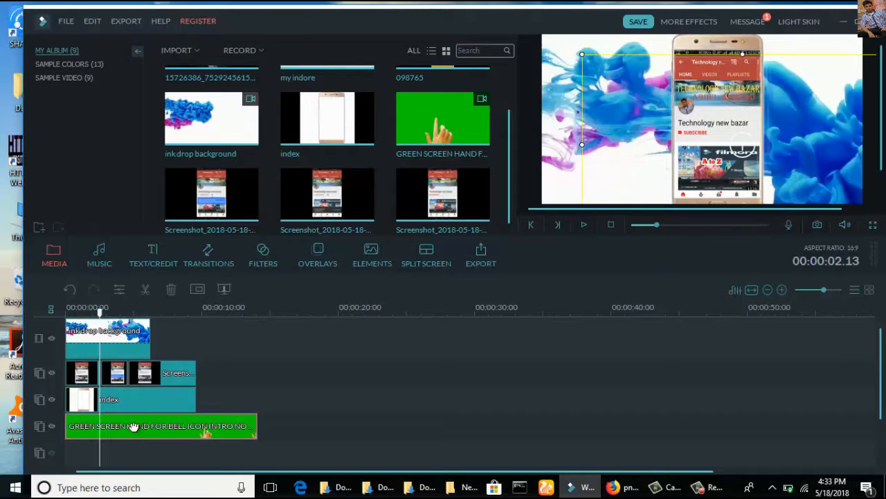
click(144, 291)
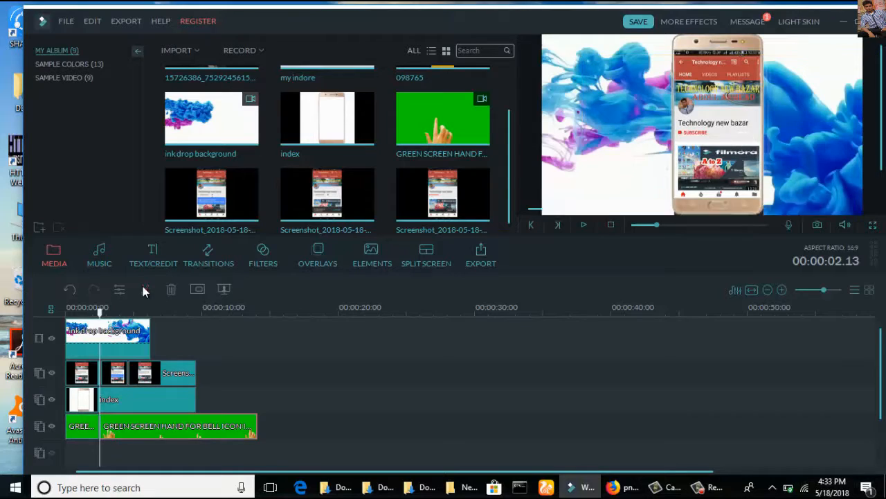
At 00:00:01.07, move the first hand piece across in the preview so its fingertip reaches the Subscribe button, and play it back.
click(88, 430)
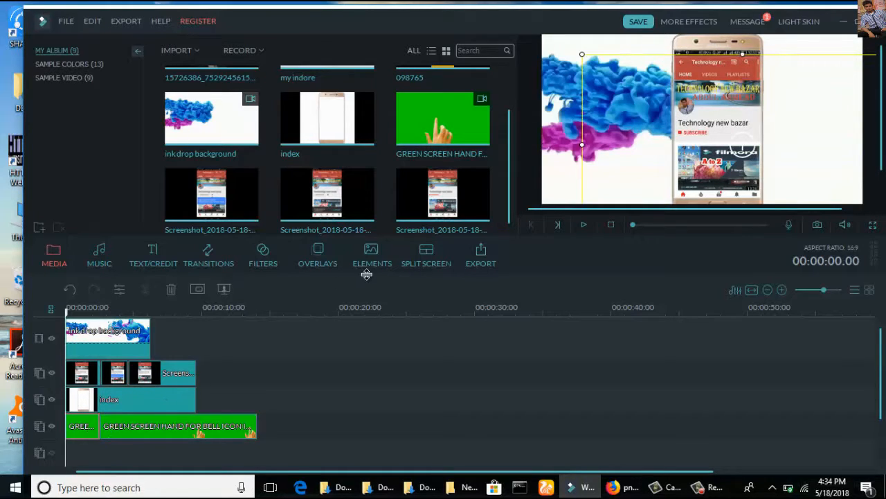
click(583, 226)
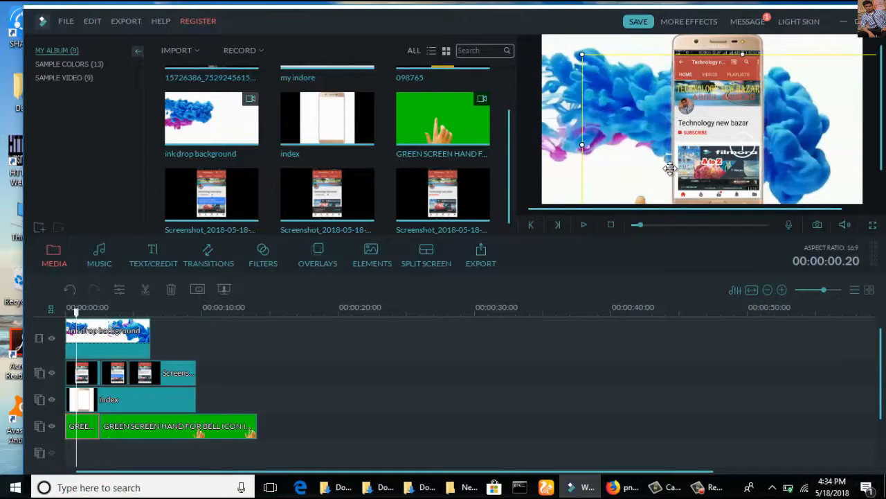
click(583, 225)
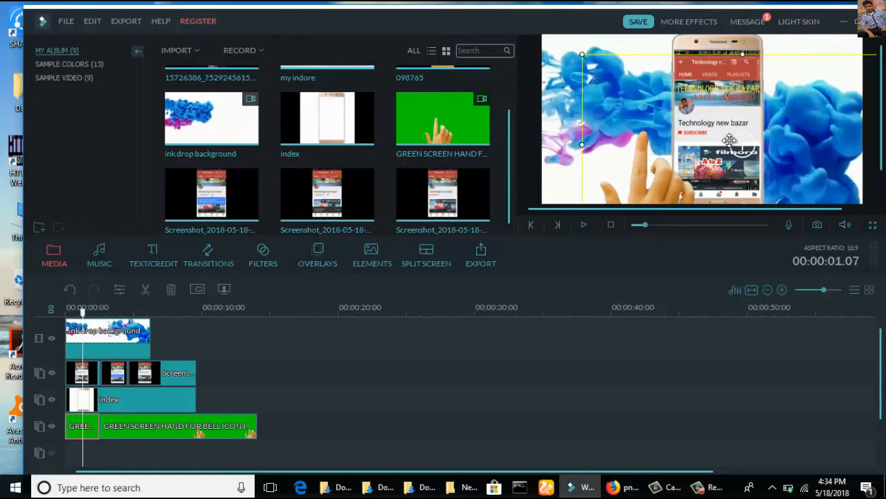
drag(744, 146, 785, 147)
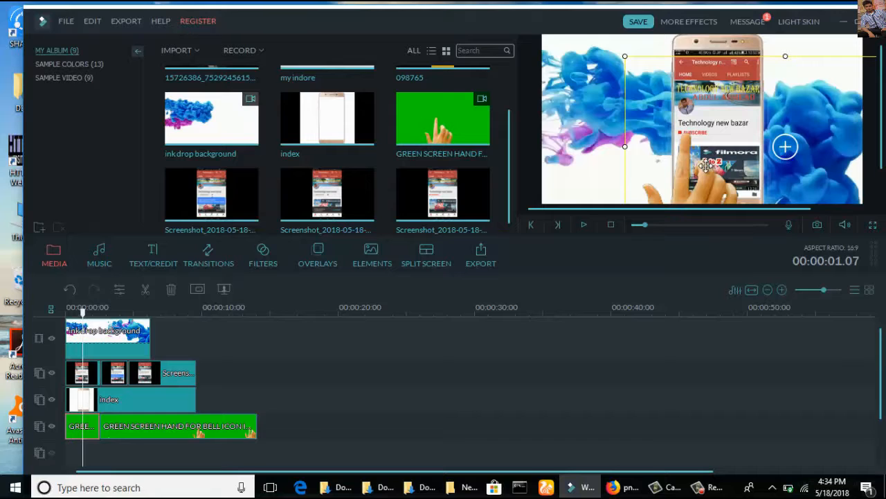
click(584, 226)
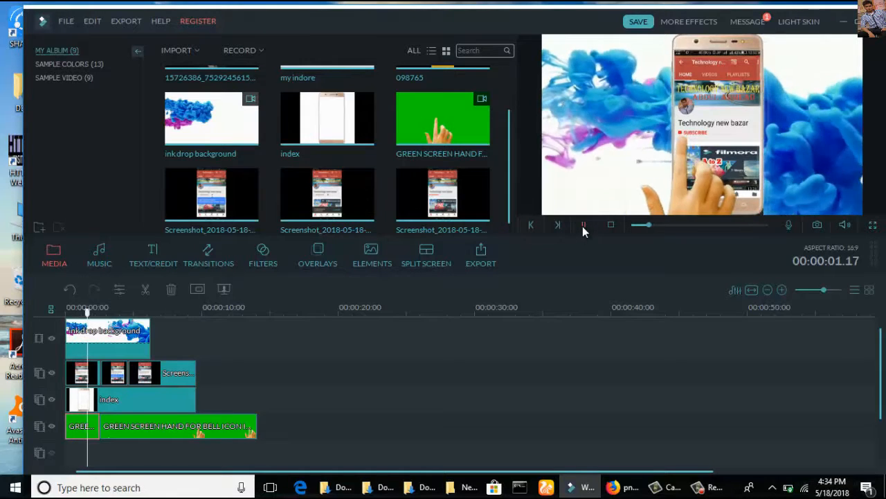
click(584, 225)
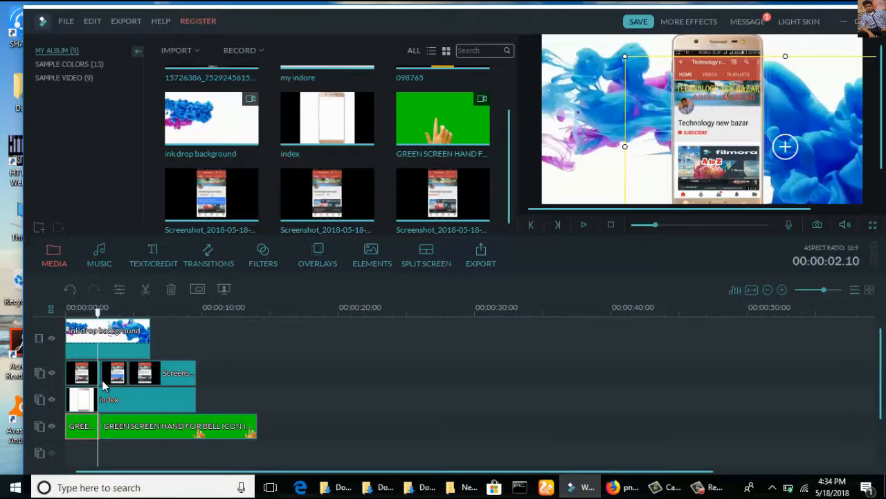
At 00:00:01.20, fine-tune the first hand piece's position so its fingertip rests on the word Subscribe.
click(90, 309)
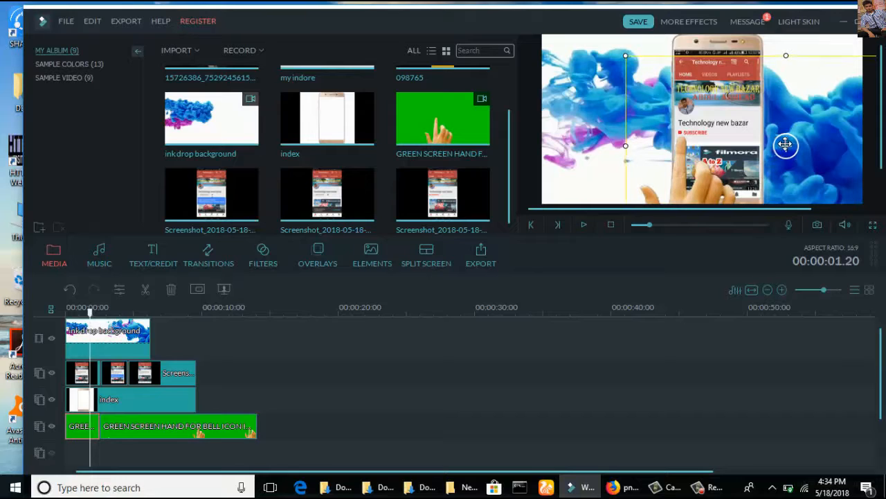
drag(786, 144, 787, 142)
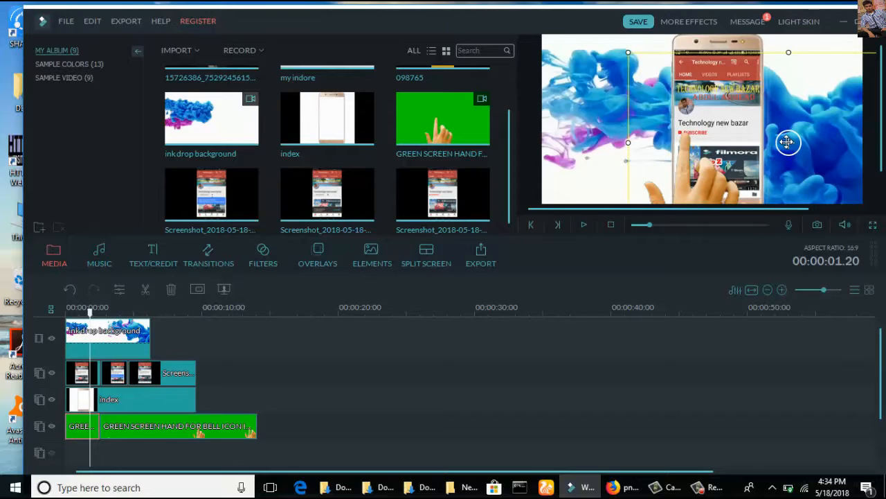
drag(788, 142, 793, 137)
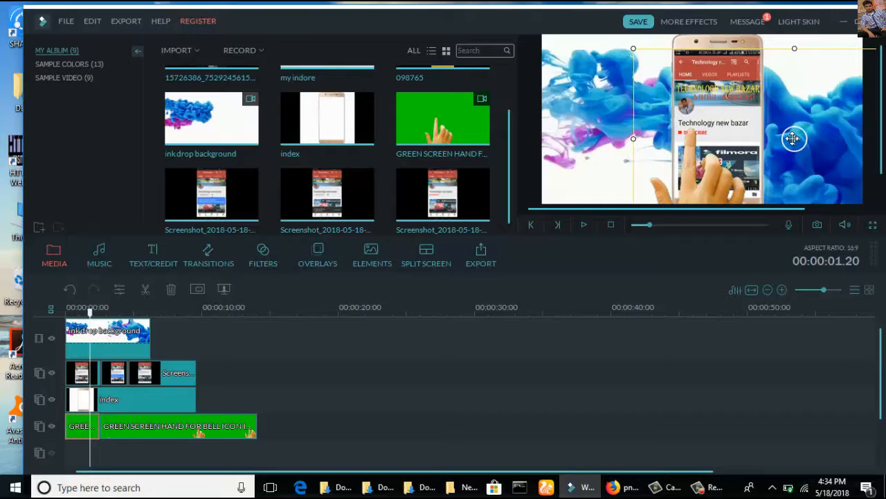
drag(793, 138, 793, 140)
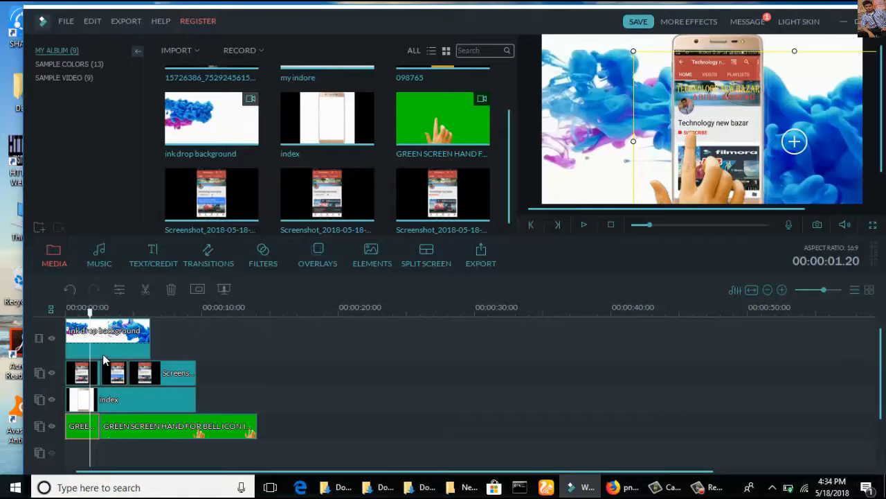
Replay the intro from the start to check the repositioned Subscribe tap and the part beyond the ink background's end.
click(88, 317)
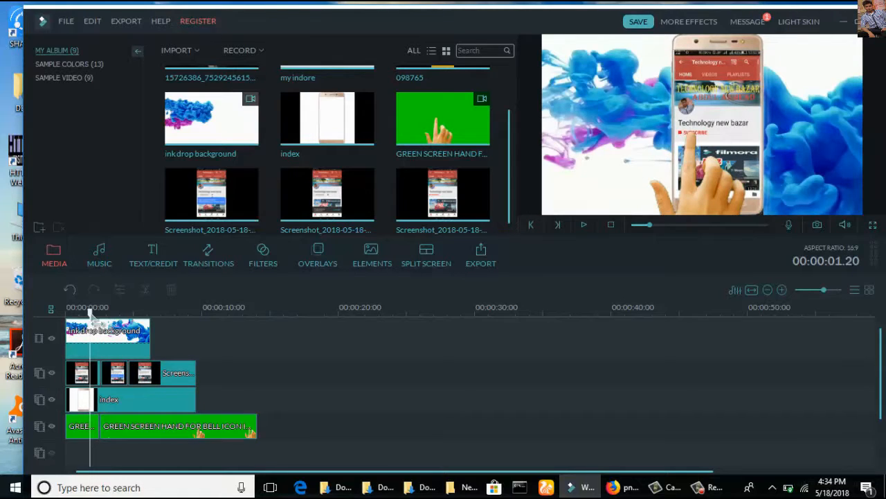
drag(88, 317, 66, 317)
click(558, 223)
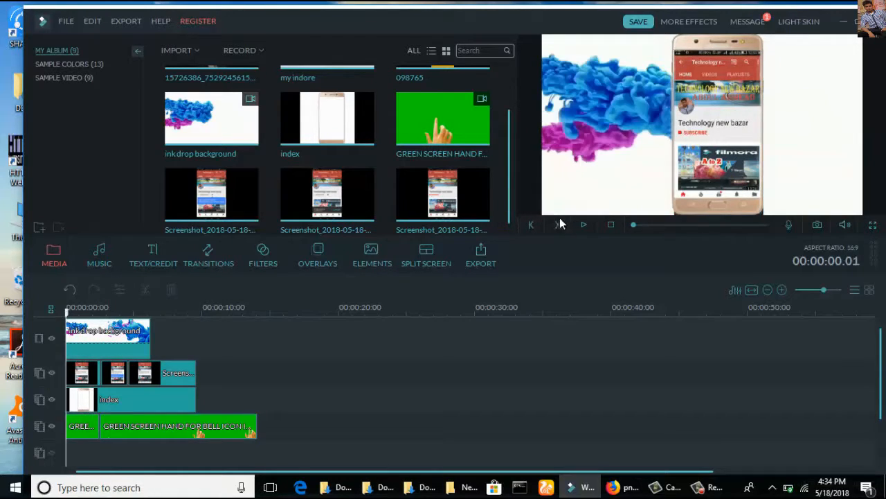
click(585, 225)
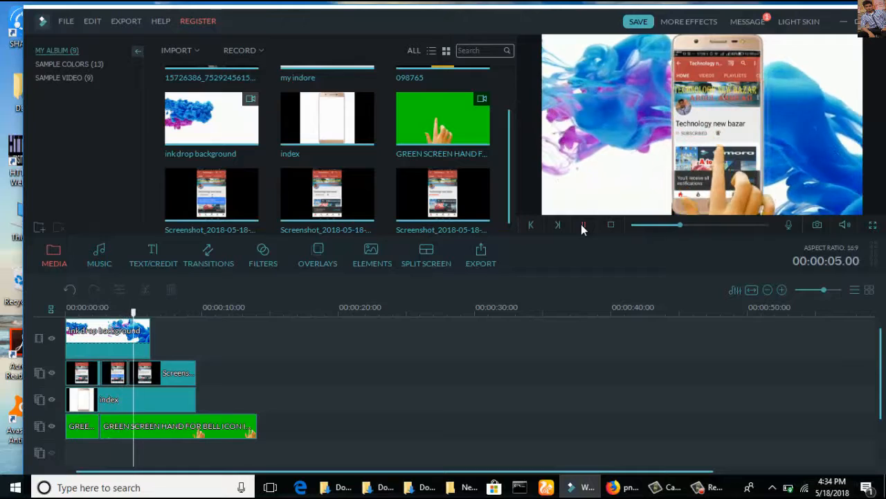
click(584, 225)
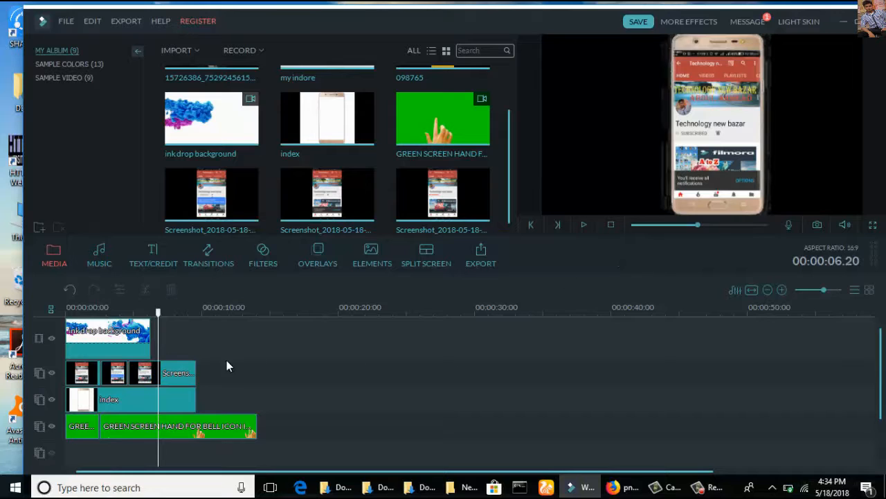
Try to stretch the ink drop background clip towards the end of the phone clip.
drag(150, 331, 171, 334)
click(145, 333)
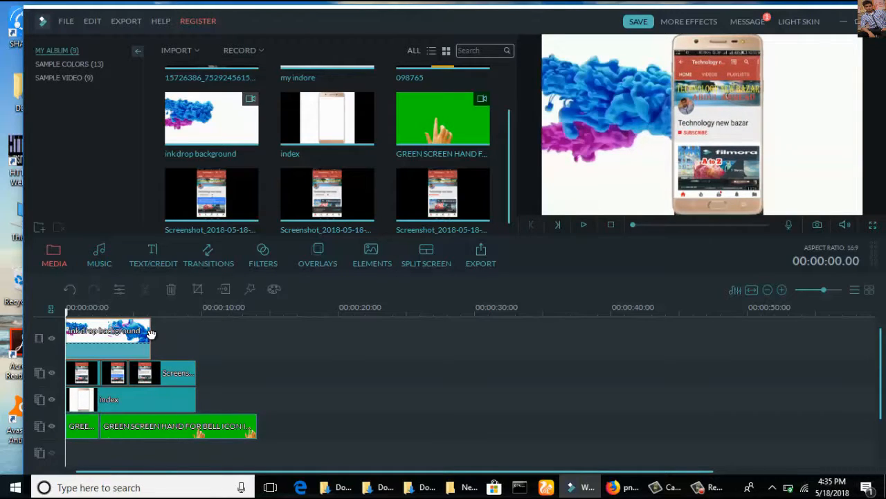
mouse_move(151, 333)
mouse_down()
mouse_move(162, 343)
mouse_move(179, 320)
mouse_up()
Add a second copy of the ink drop background directly after the first, and play the intro from the start to check it.
mouse_move(207, 117)
mouse_down()
mouse_move(218, 122)
mouse_move(168, 327)
mouse_up()
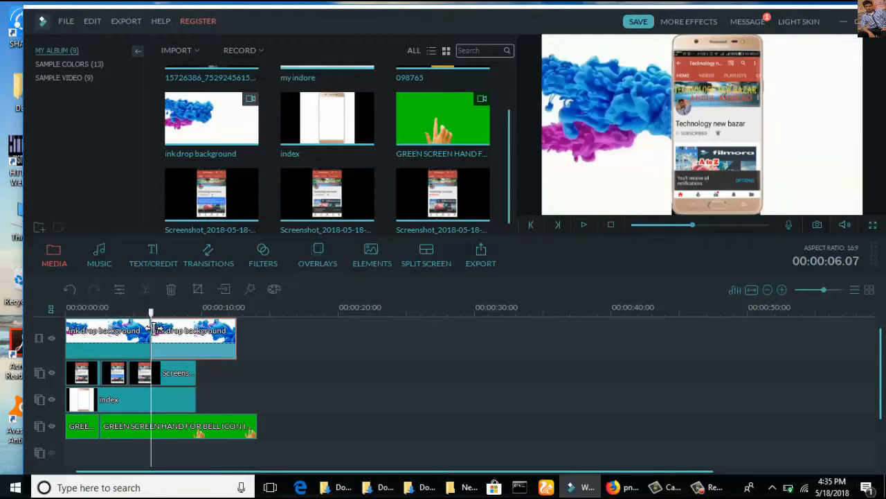
click(101, 328)
drag(104, 330, 72, 330)
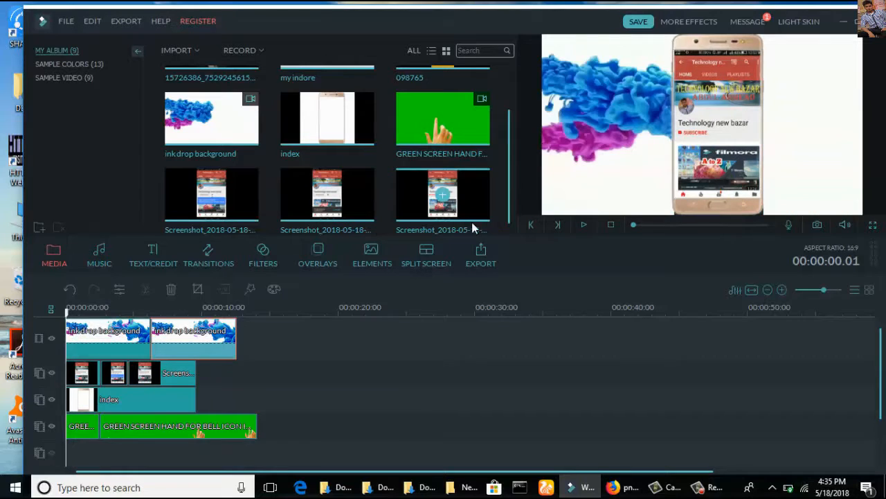
click(586, 229)
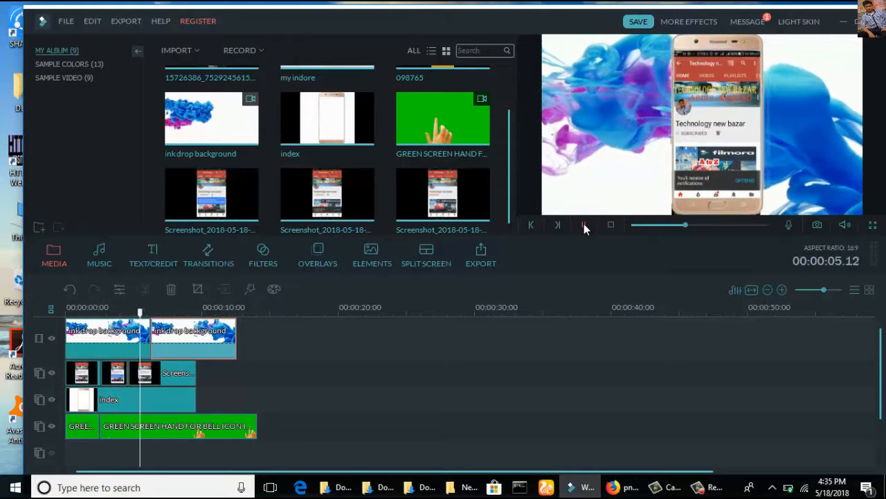
click(585, 229)
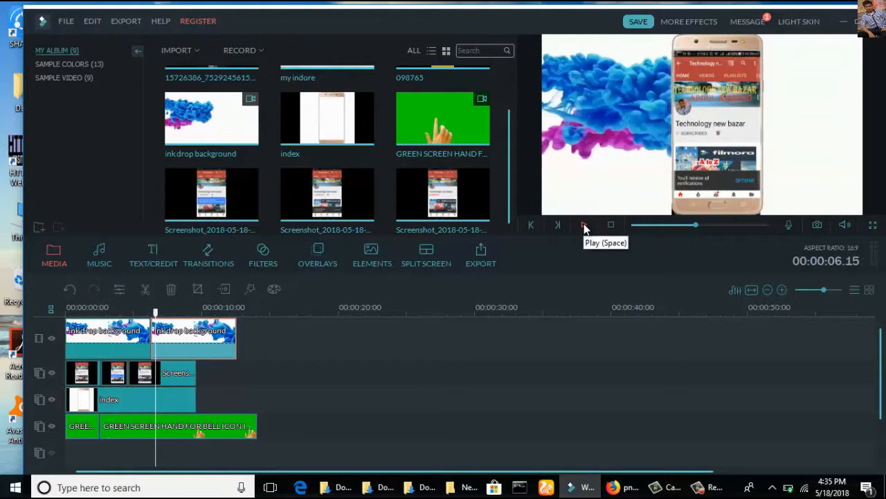
Play on to 00:00:07.10, split the second ink drop background clip there and delete the part beyond it.
click(585, 229)
click(585, 229)
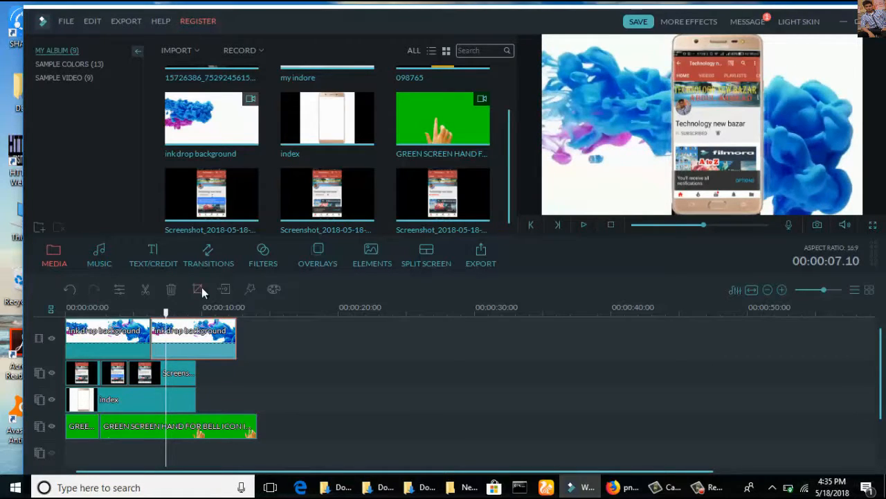
right_click(192, 336)
click(204, 331)
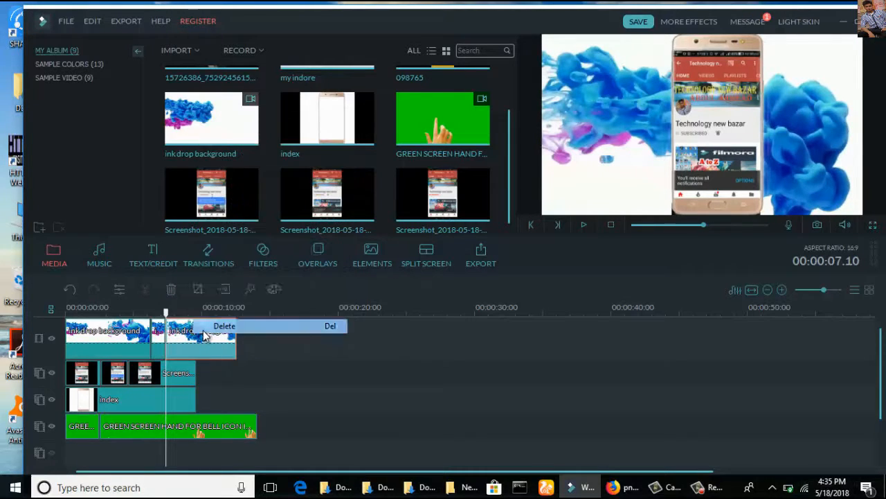
Split the last channel screenshot clip at 00:00:07.10 and delete the remainder after the cut.
click(182, 381)
click(144, 296)
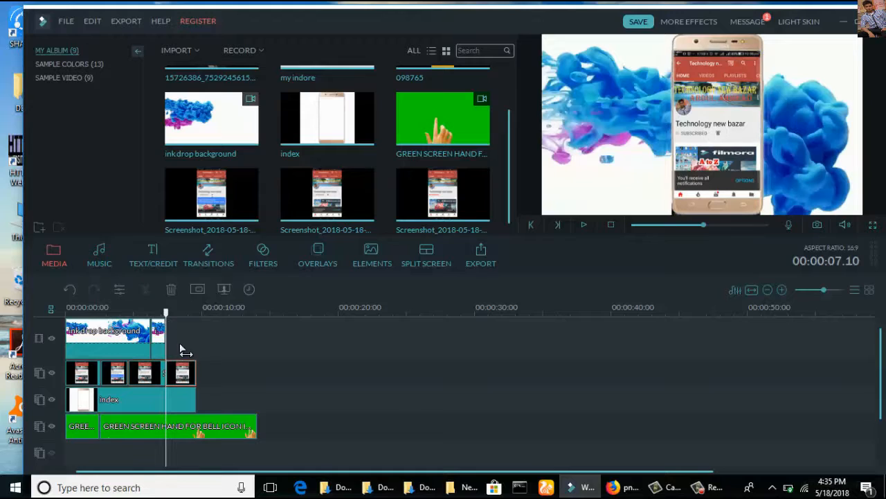
right_click(182, 361)
click(204, 358)
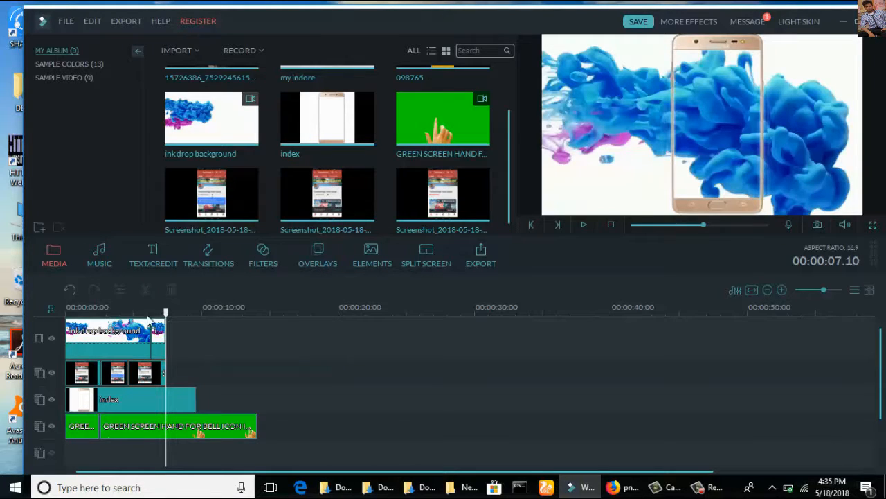
Cut the index phone clip at 00:00:07.10 and delete its leftover end piece.
click(182, 398)
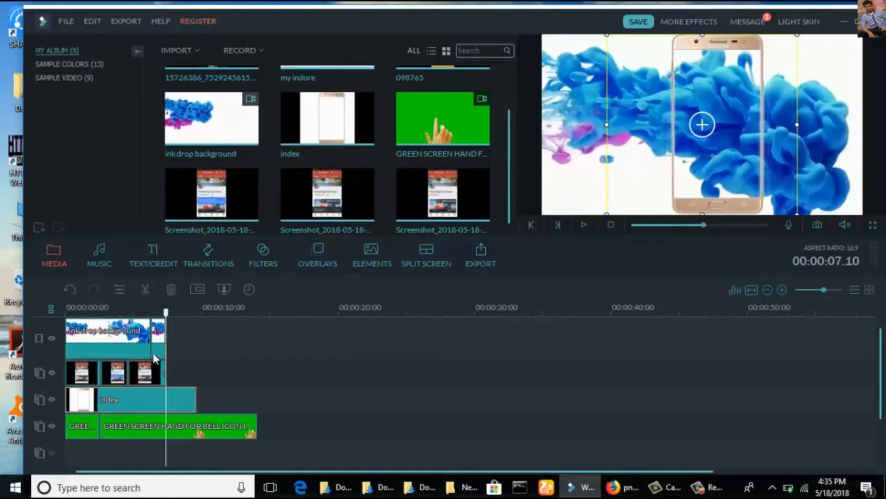
click(147, 291)
right_click(179, 407)
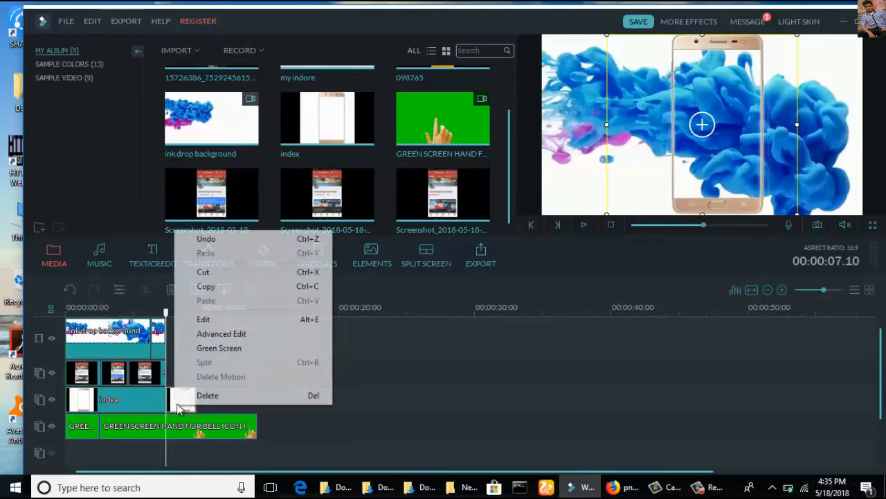
click(186, 395)
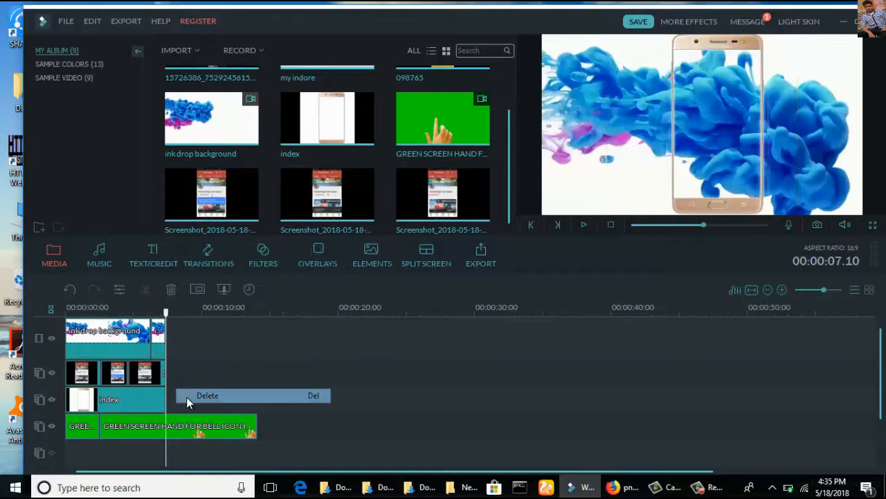
Split the second green screen hand clip at 00:00:07.10 and delete the part after it so all tracks end together.
click(201, 435)
click(147, 290)
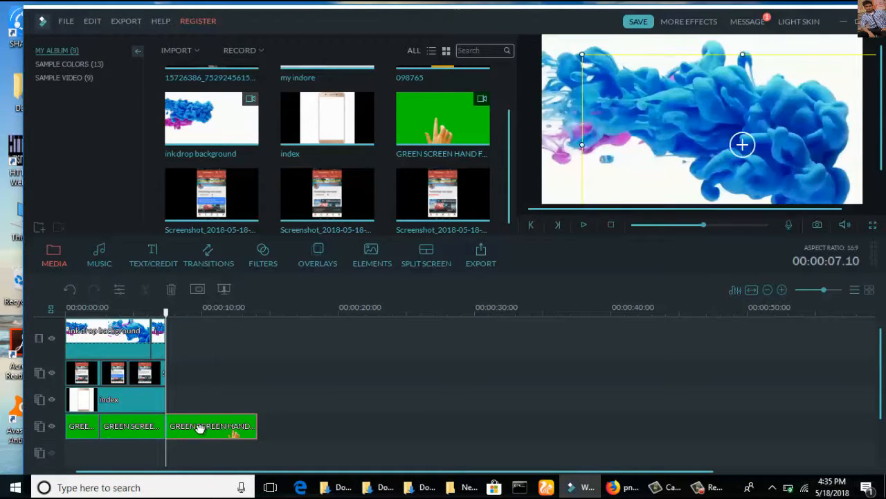
right_click(198, 423)
click(205, 418)
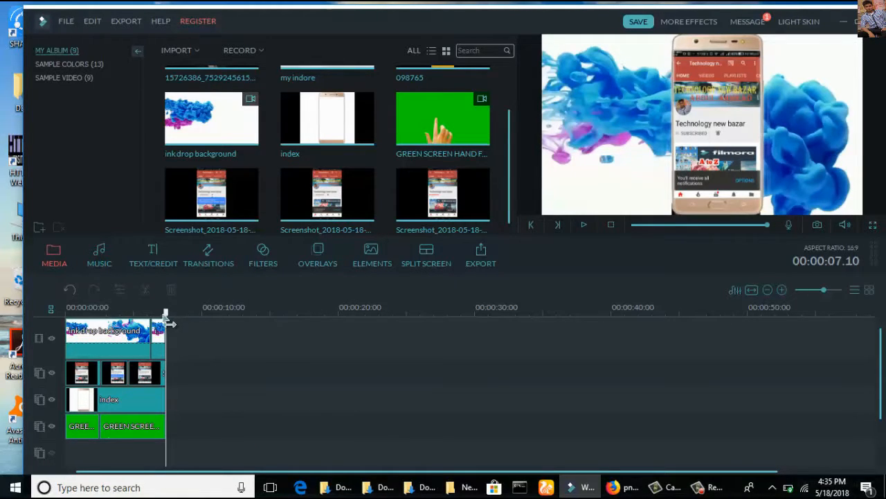
Return the playhead to 00:00:00.00 and play the trimmed intro from the start to check it.
drag(166, 313, 66, 334)
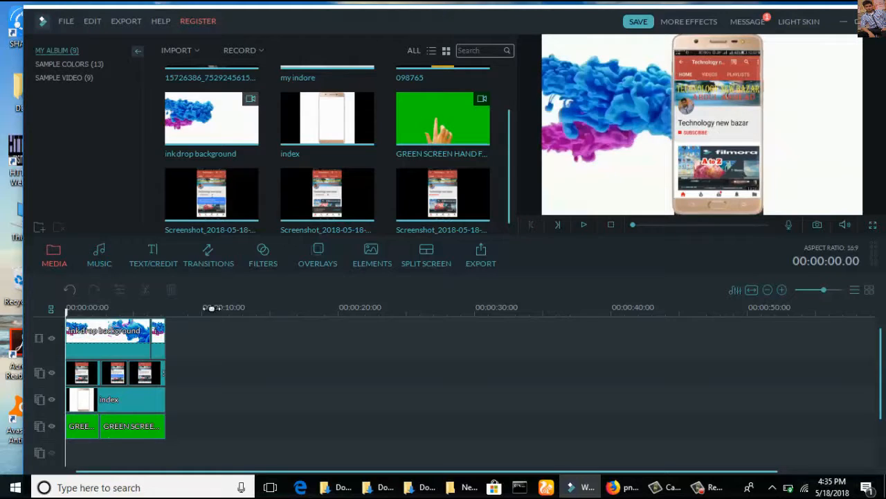
click(583, 225)
click(708, 487)
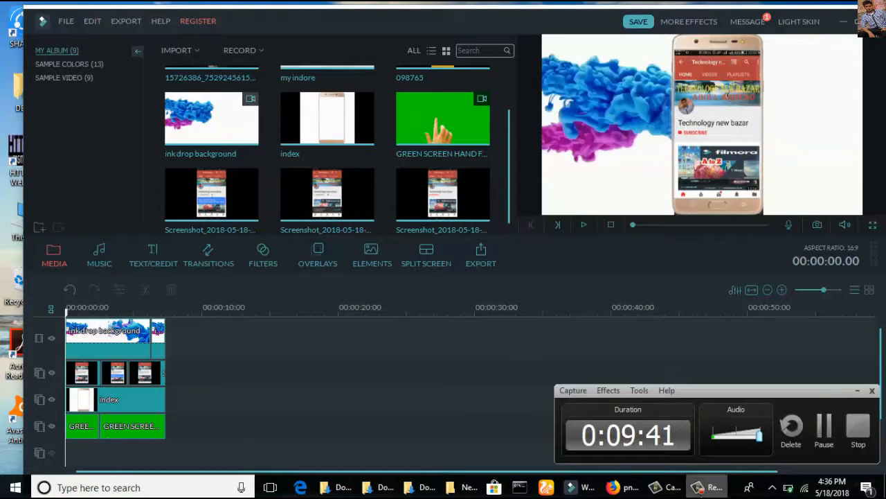
click(860, 432)
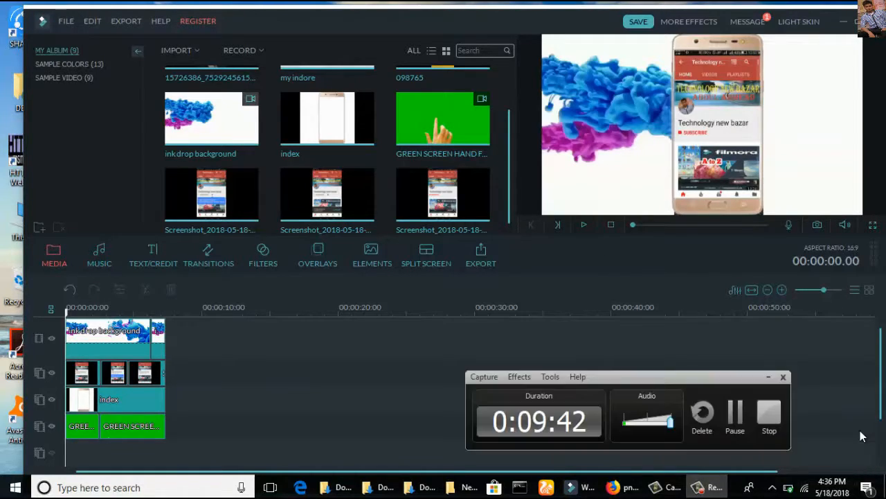